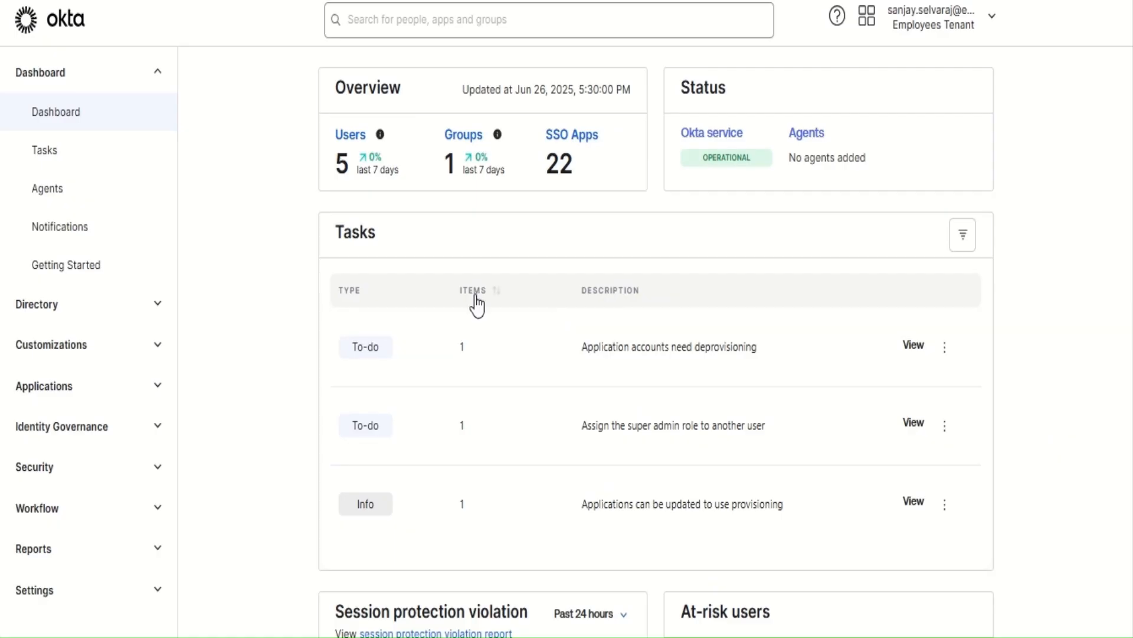
# Start an OIDC - OpenID Connect Web Application integration from Applications > Applications
pyautogui.click(92, 393)
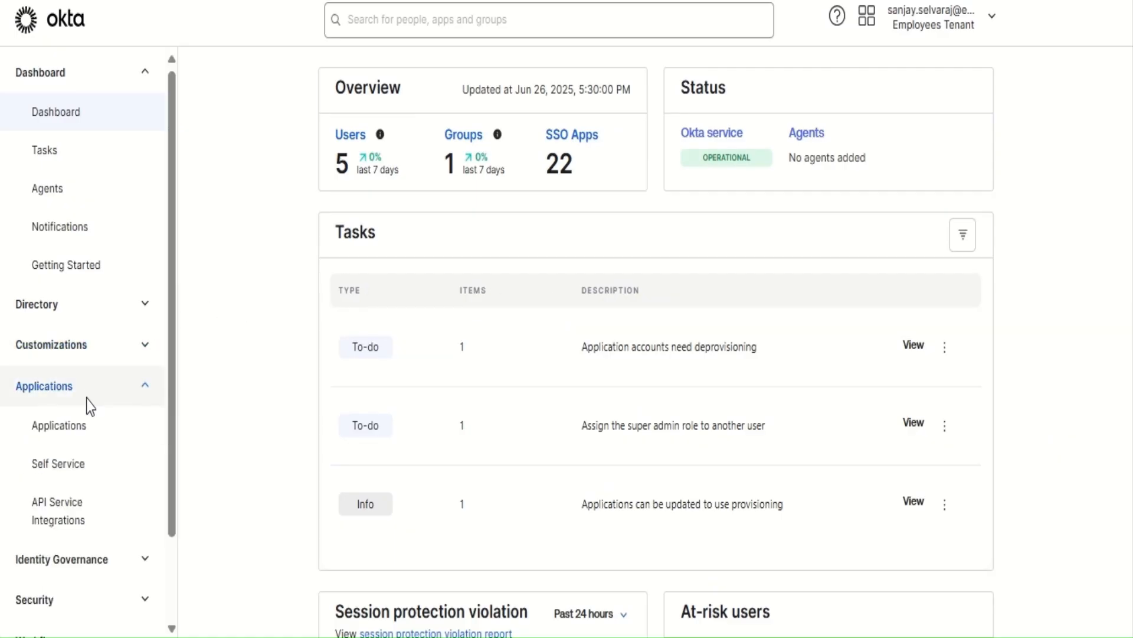
pyautogui.click(76, 435)
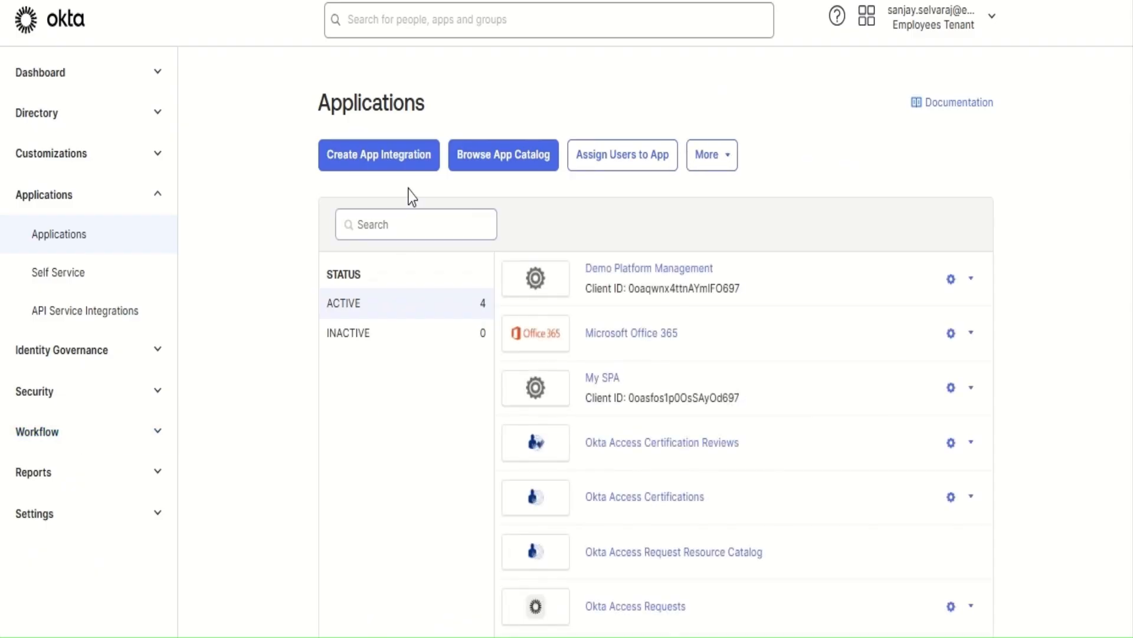
pyautogui.click(409, 153)
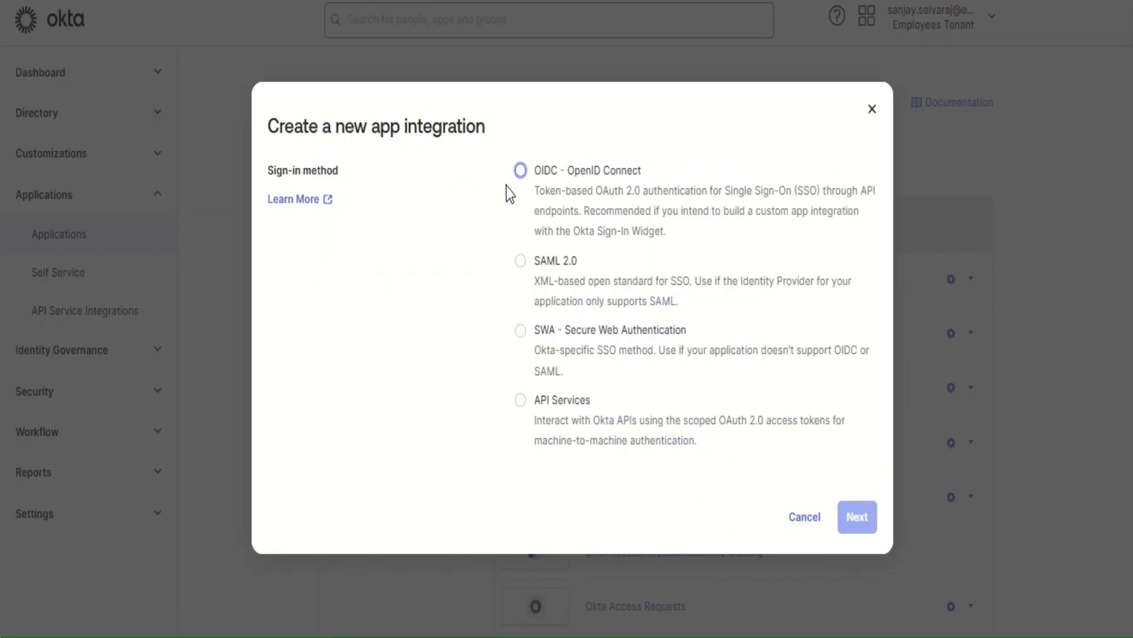
pyautogui.click(521, 171)
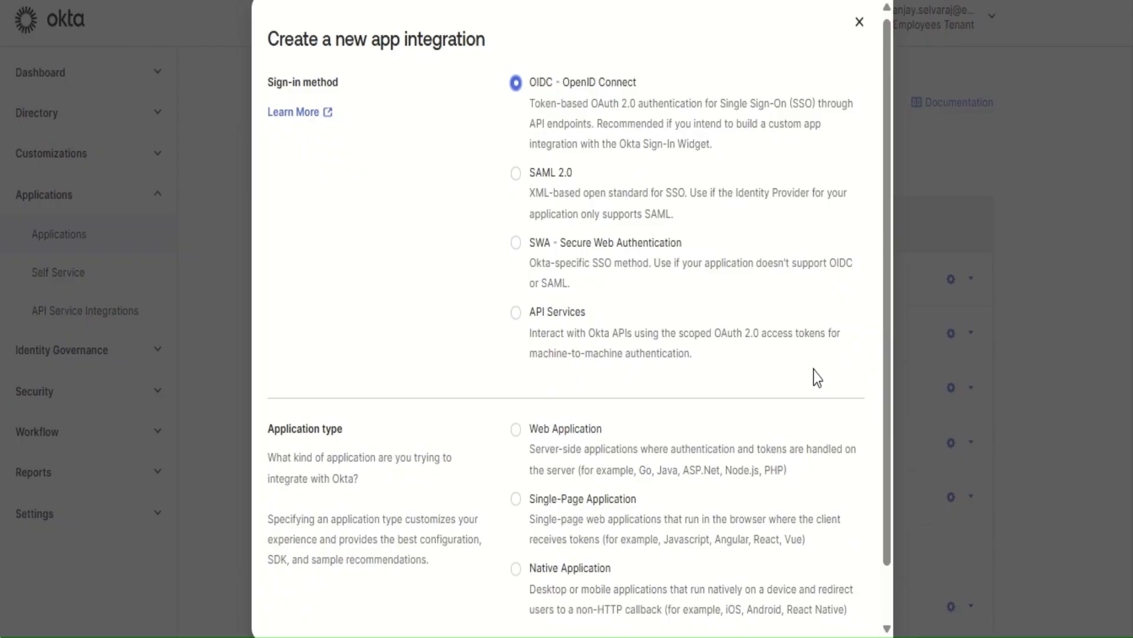
pyautogui.click(516, 429)
pyautogui.scroll(-1, 858, 419)
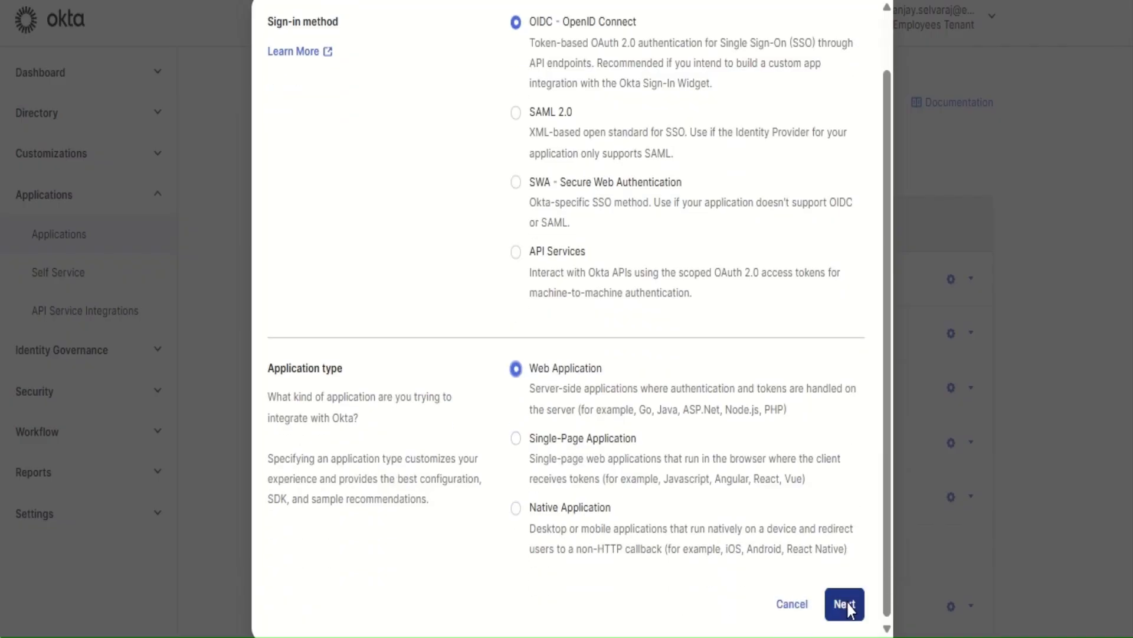
pyautogui.click(844, 603)
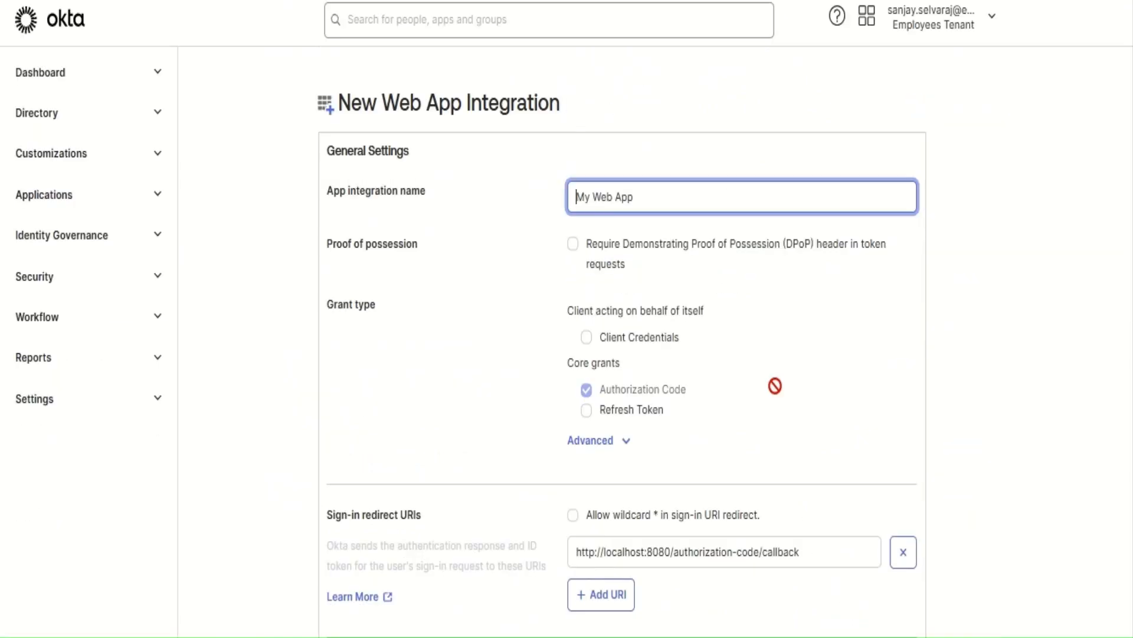
# Rename the web app to 'Org2Org OIDC Integration', skip group assignment, and save it
pyautogui.click(678, 194)
pyautogui.moveTo(678, 194); pyautogui.dragTo(544, 203)
pyautogui.write('O')
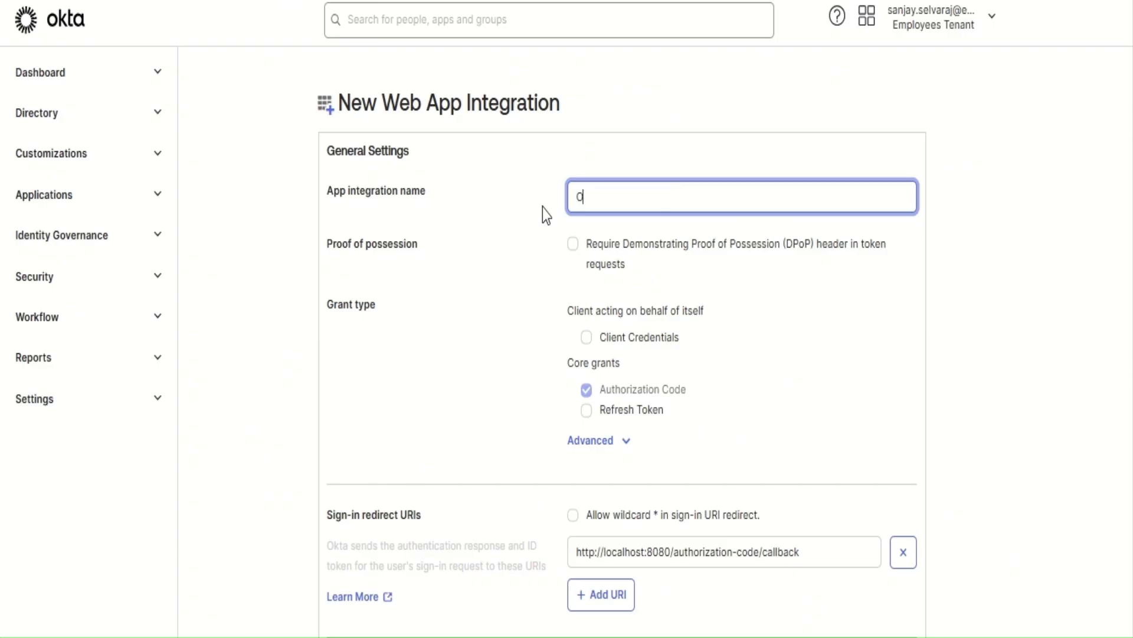
pyautogui.write('rg2Org OIDC Integrat')
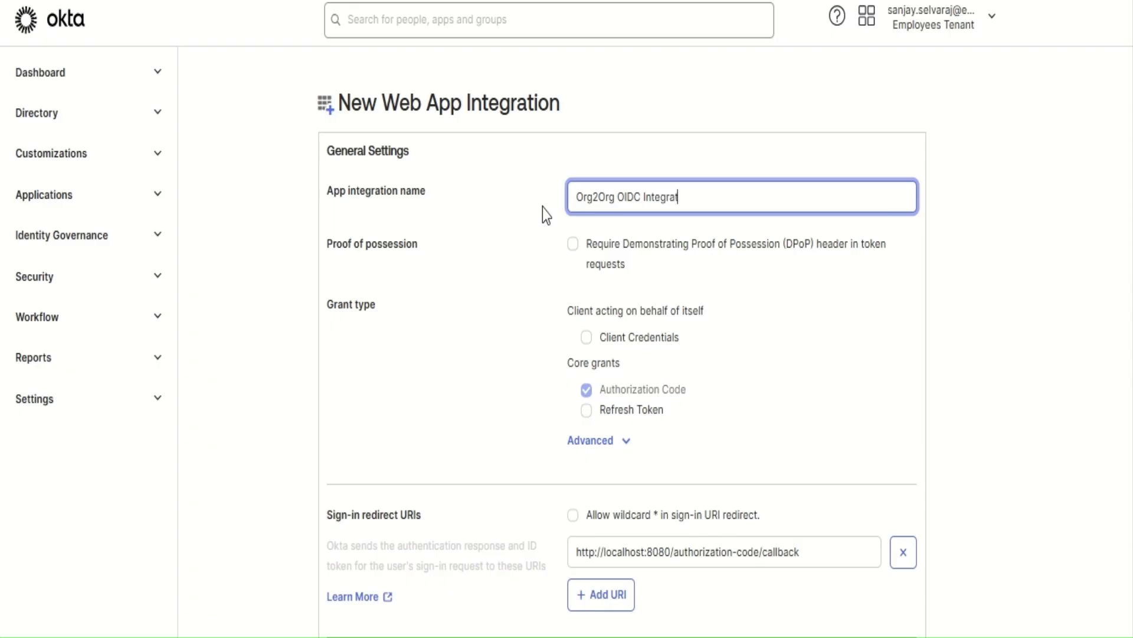
pyautogui.write('ion')
pyautogui.scroll(-5, 945, 291)
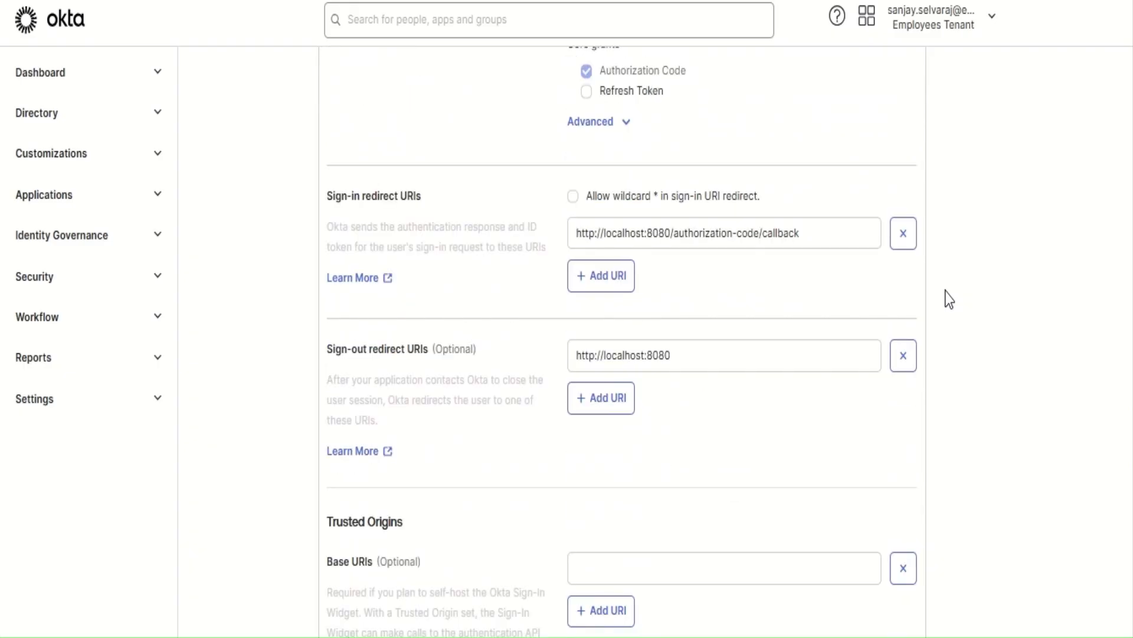
pyautogui.scroll(-7, 945, 291)
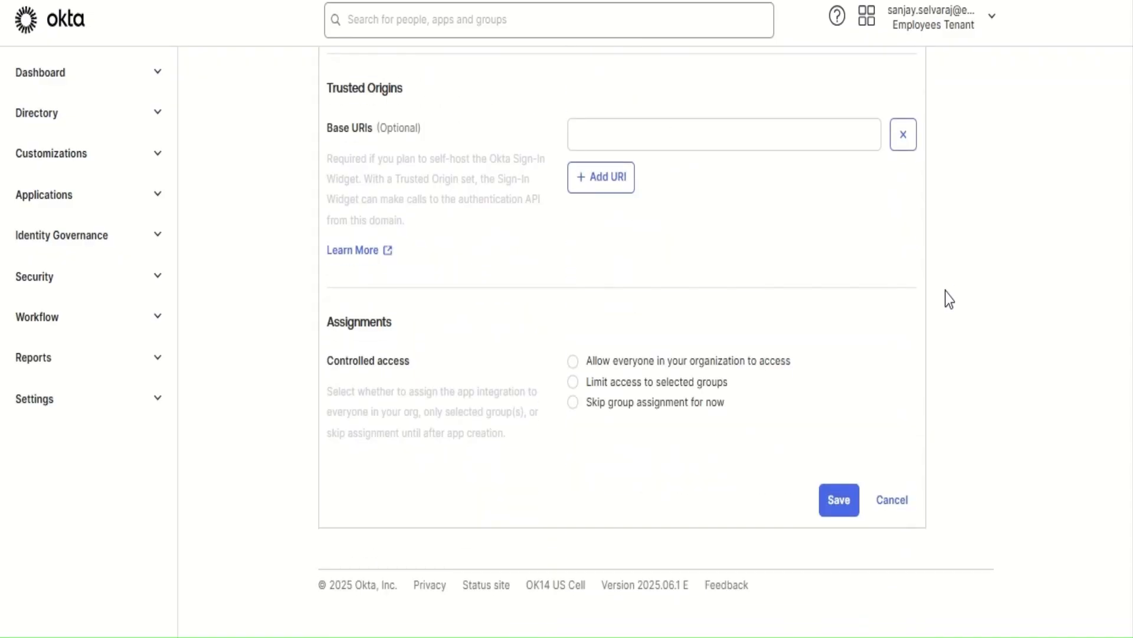
pyautogui.click(574, 402)
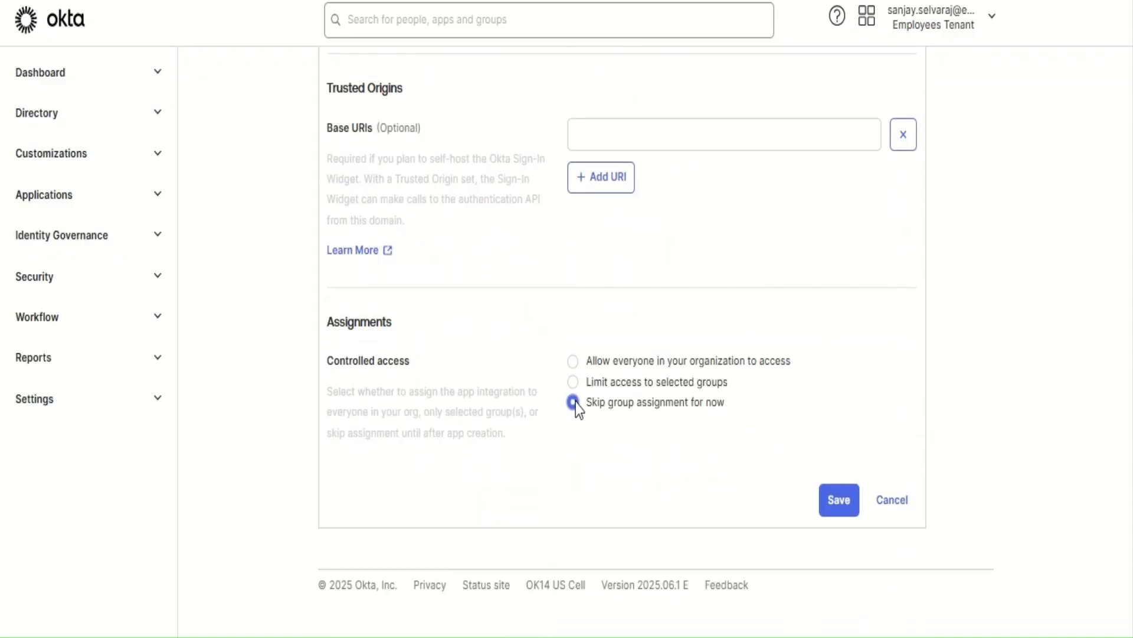
pyautogui.click(843, 508)
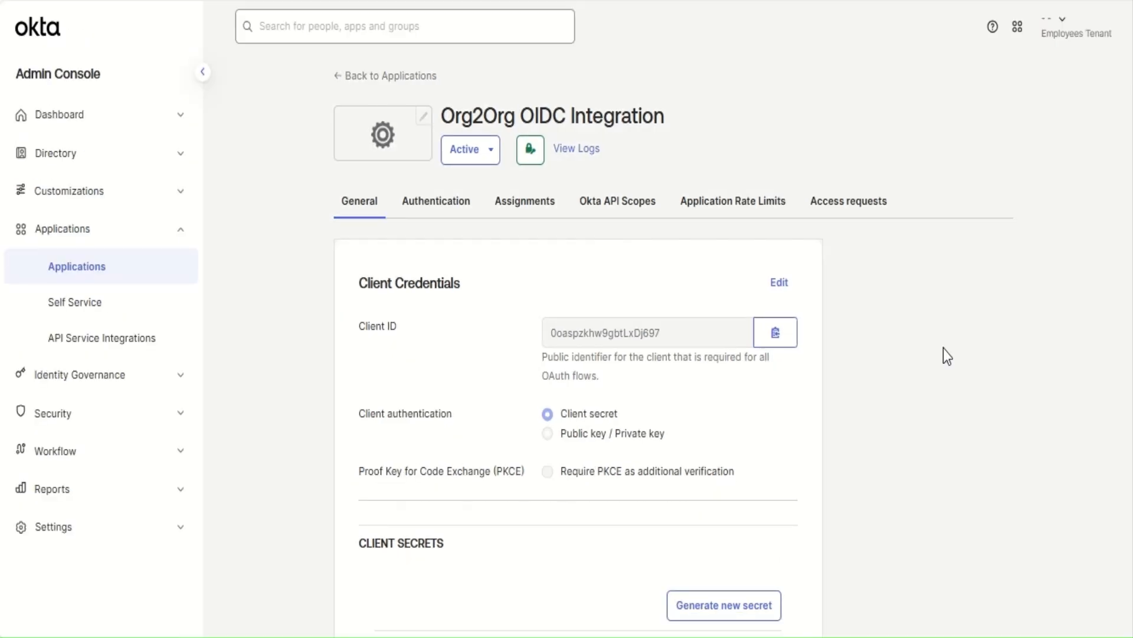
pyautogui.scroll(-5, 945, 354)
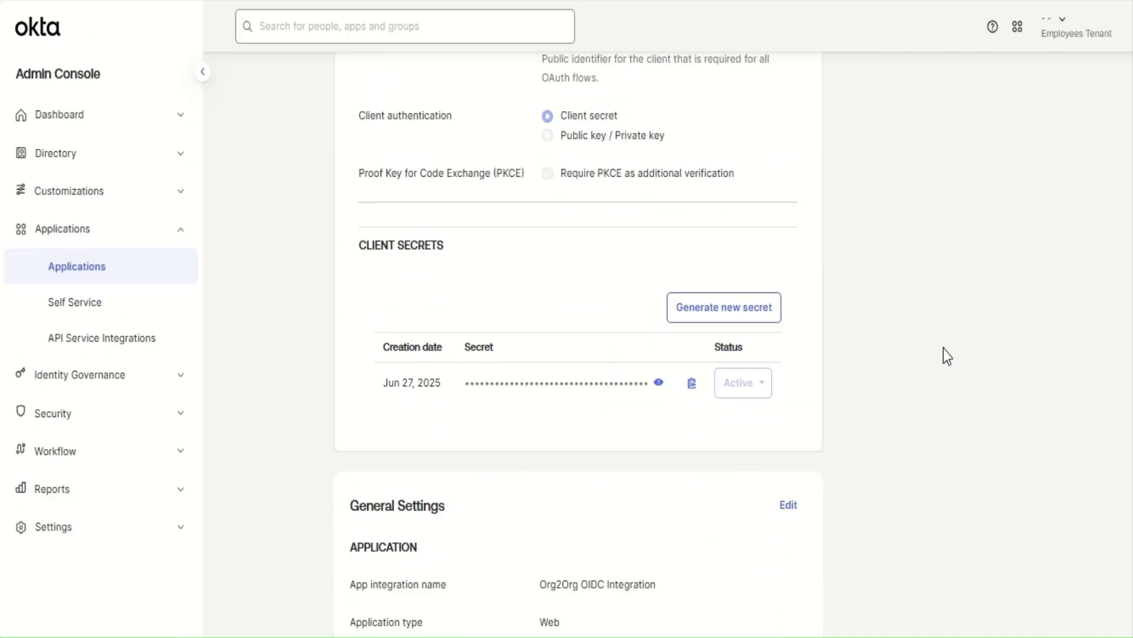
pyautogui.scroll(5, 943, 349)
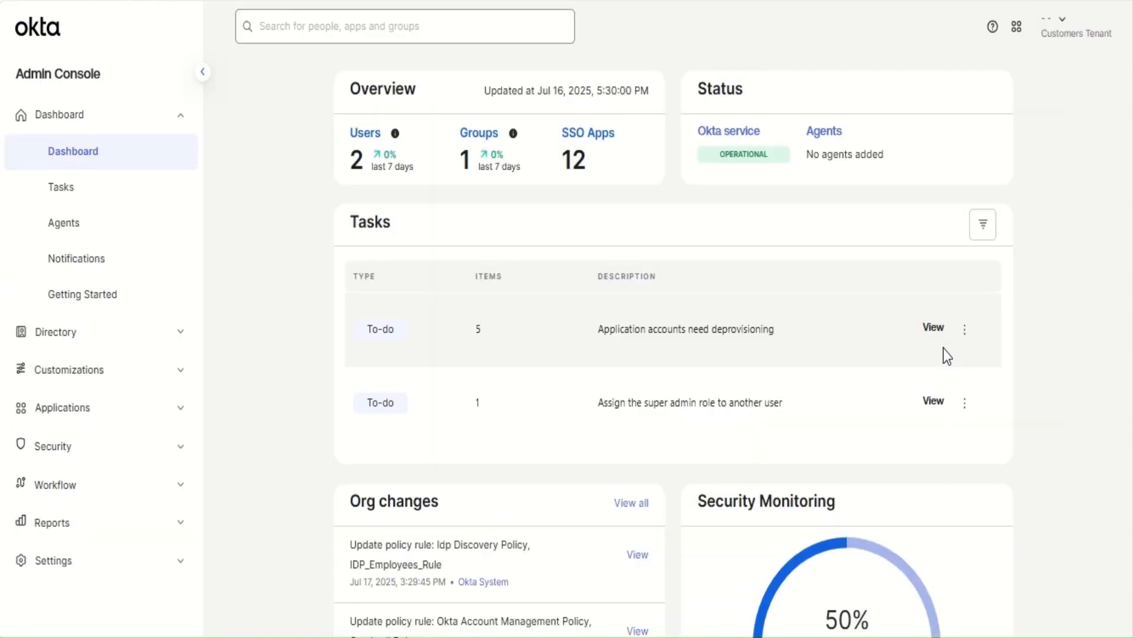
# Add a group named 'IDP-Employees' under Directory > Groups
pyautogui.click(170, 335)
pyautogui.click(69, 409)
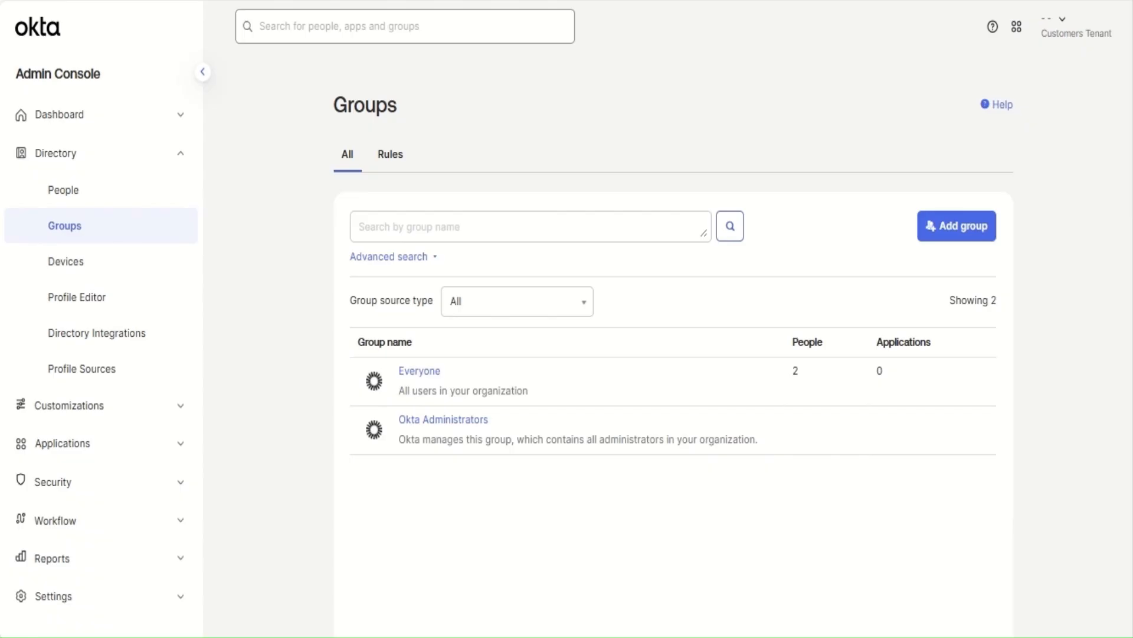
pyautogui.click(972, 232)
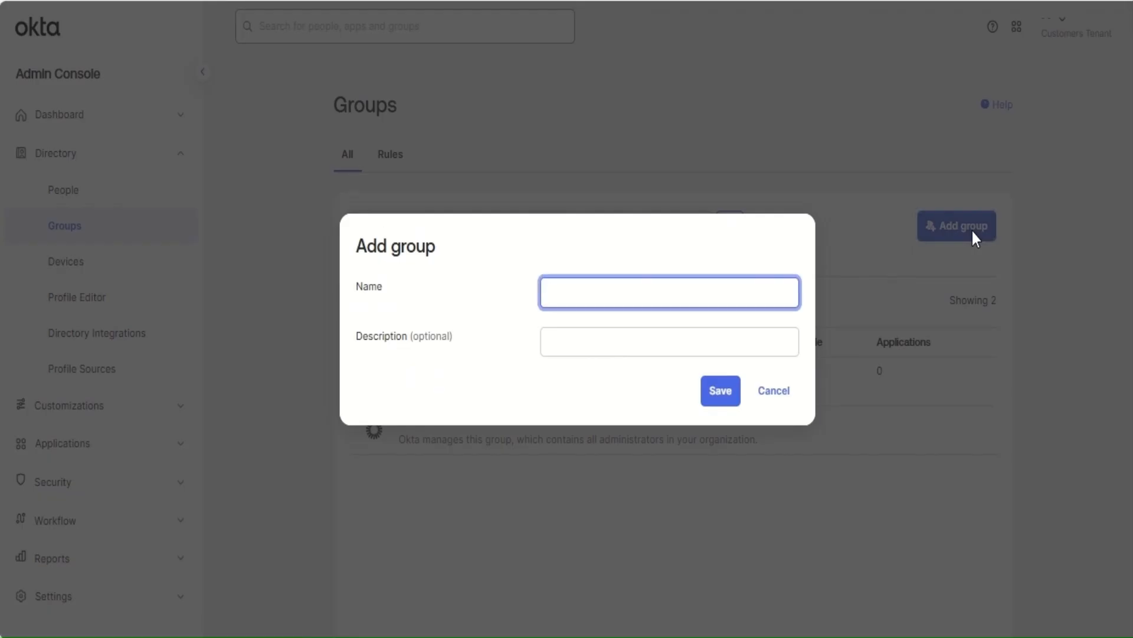
pyautogui.write('IDP-Employees')
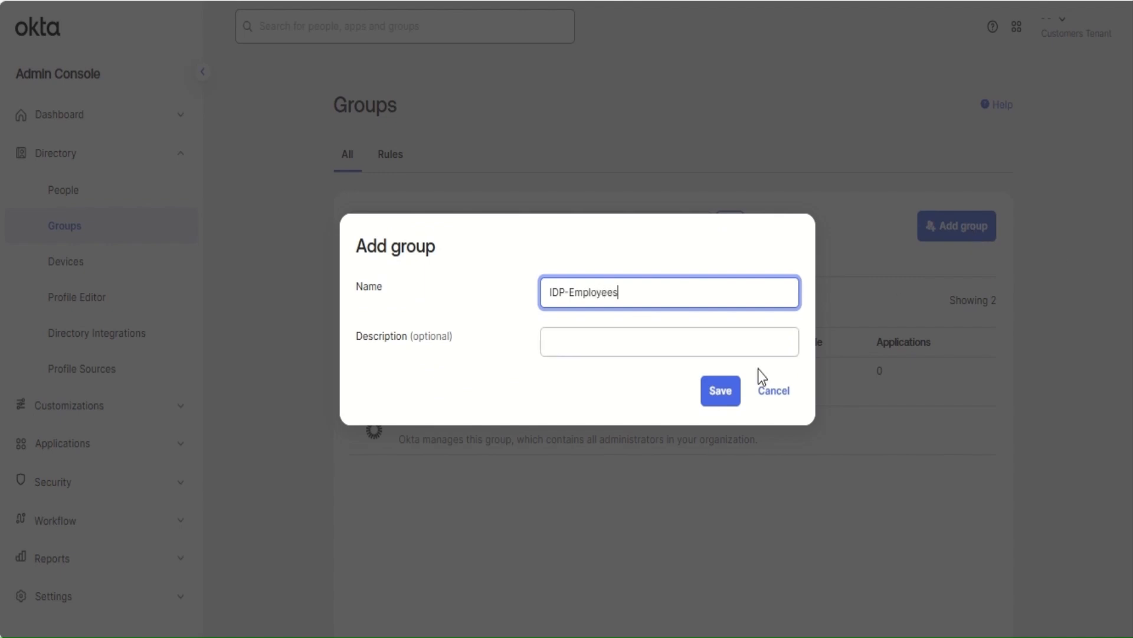
pyautogui.click(723, 400)
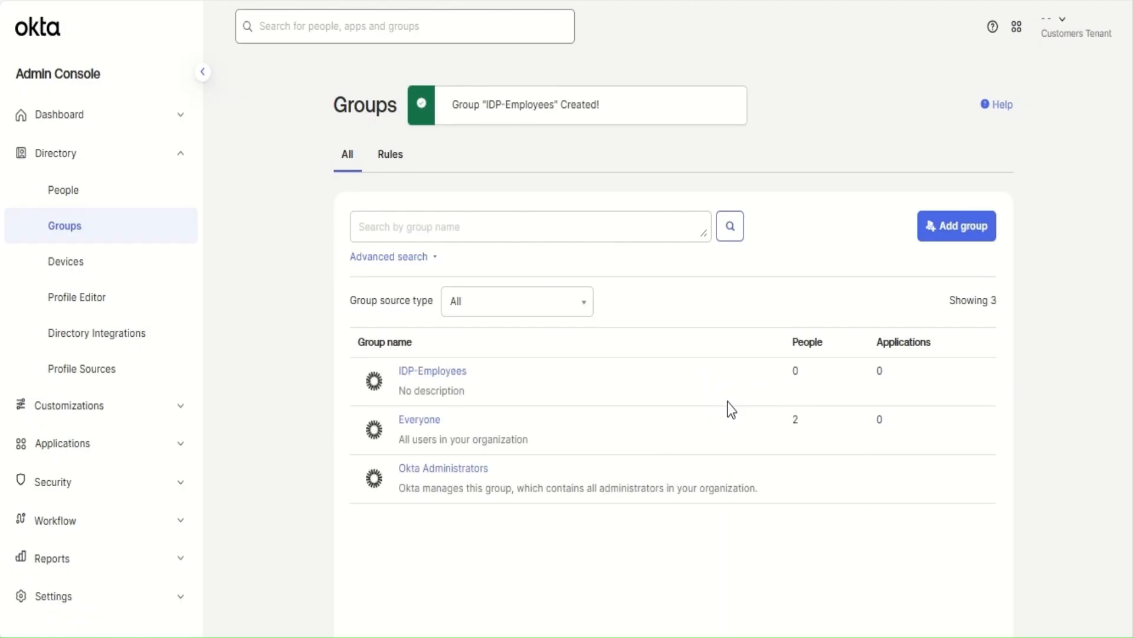
# Assign Identity Bank to the IDP-Employees group from its Applications tab
pyautogui.click(449, 378)
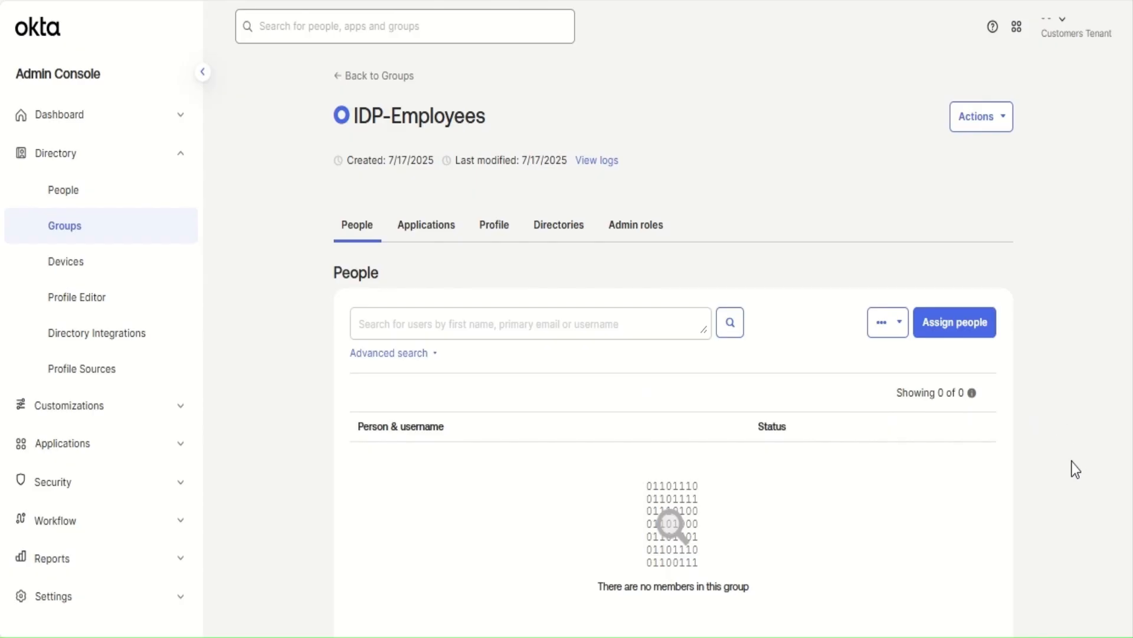
pyautogui.click(431, 235)
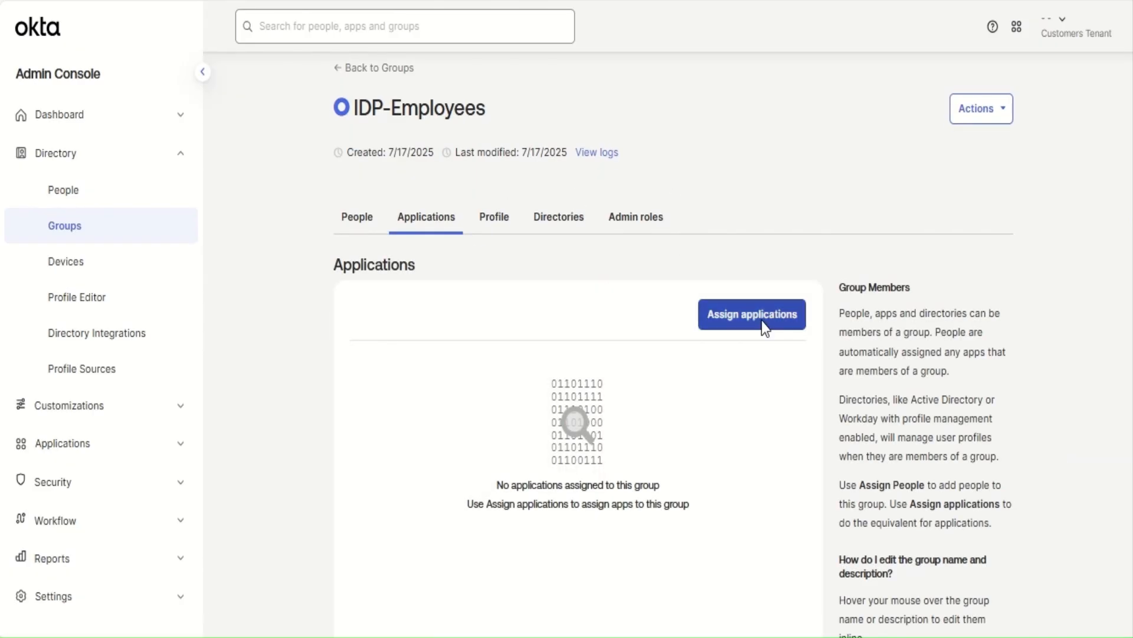
pyautogui.click(778, 324)
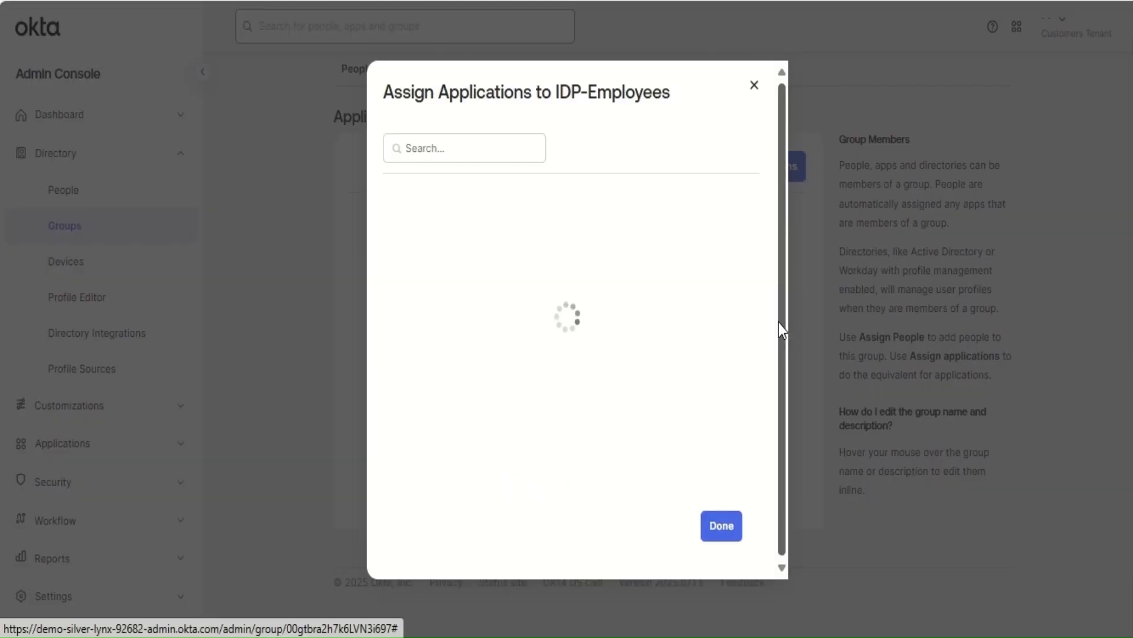
pyautogui.click(718, 315)
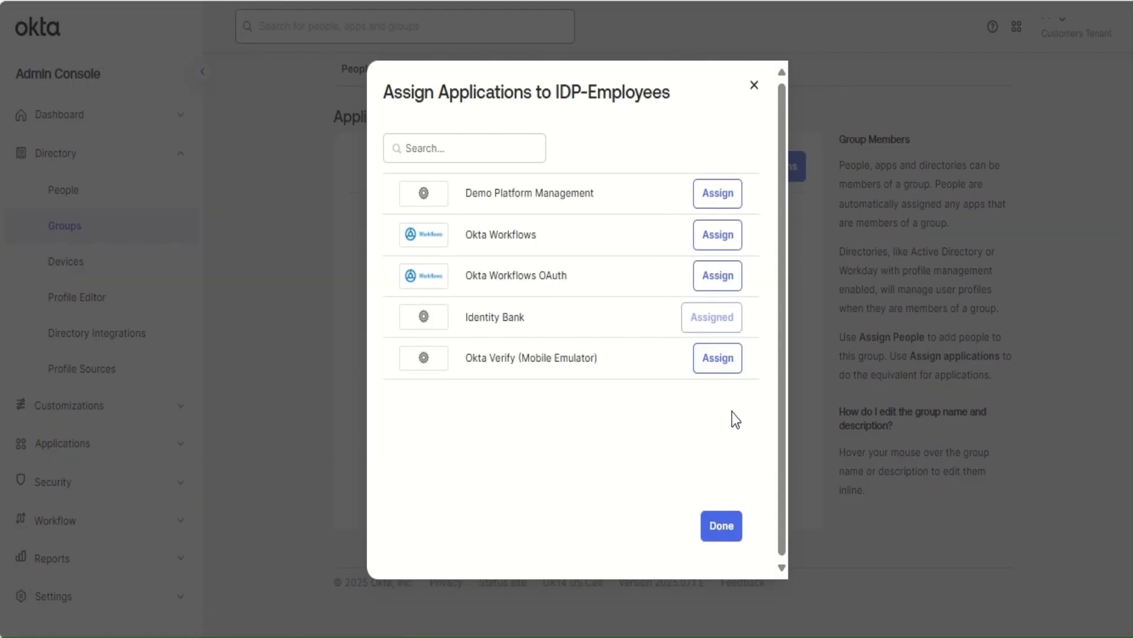
pyautogui.click(723, 526)
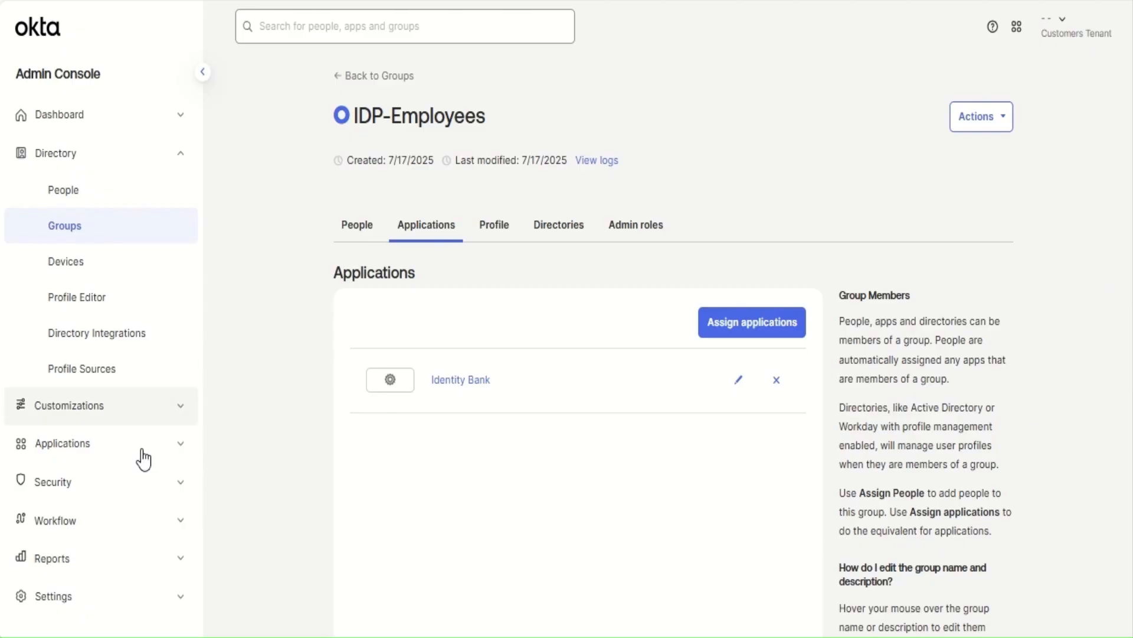
# Start adding an OpenID Connect identity provider under Security > Identity Providers
pyautogui.click(137, 489)
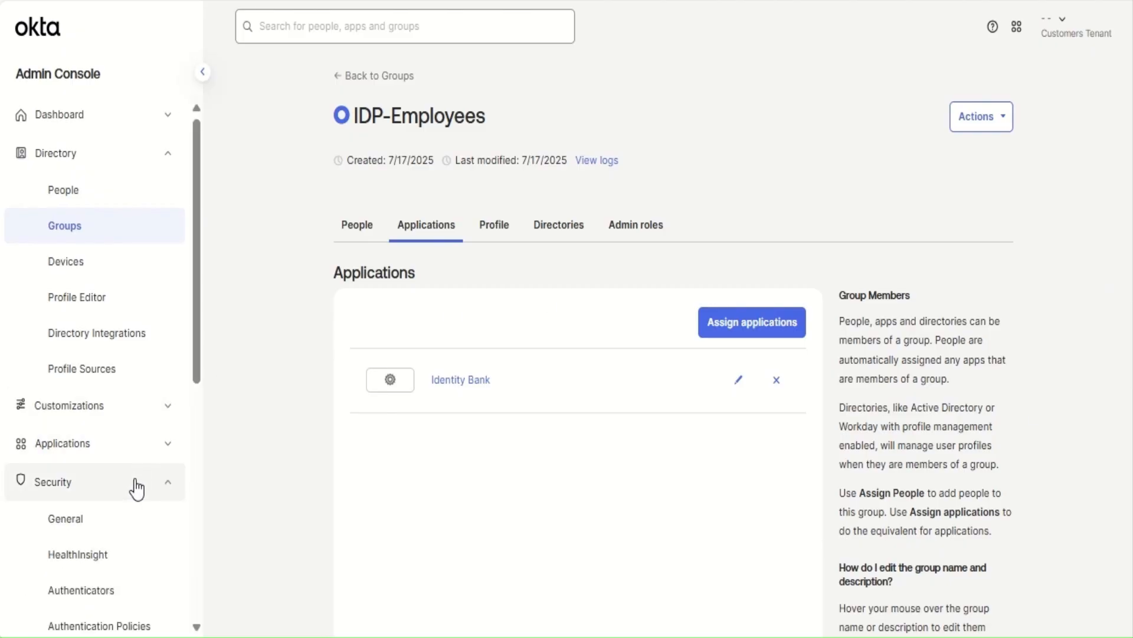
pyautogui.scroll(-3, 124, 493)
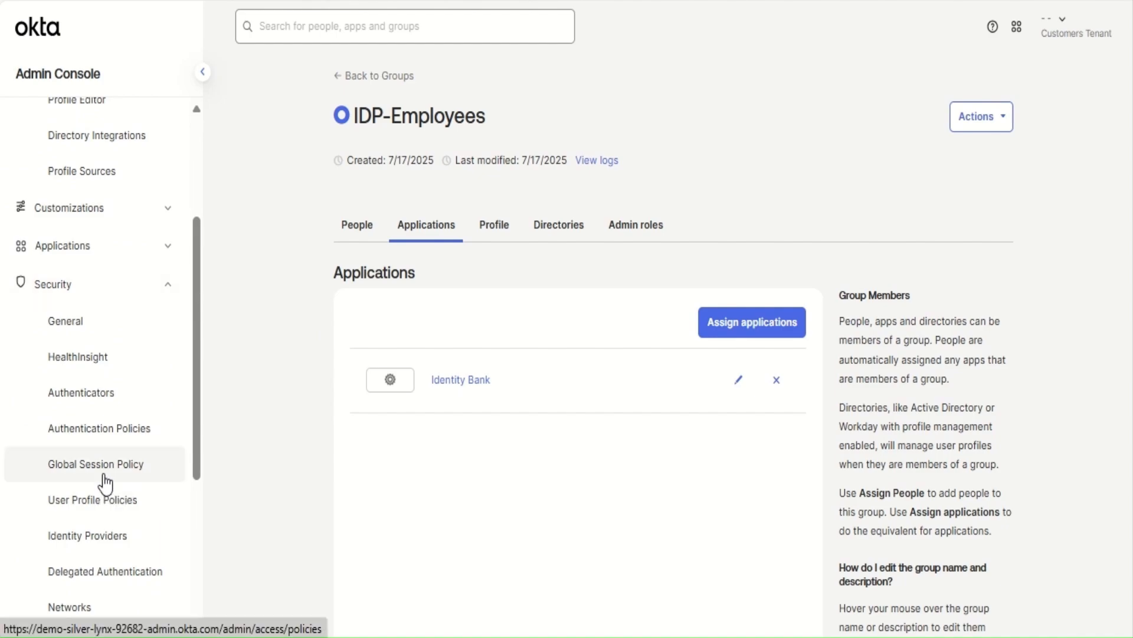
pyautogui.scroll(-3, 107, 481)
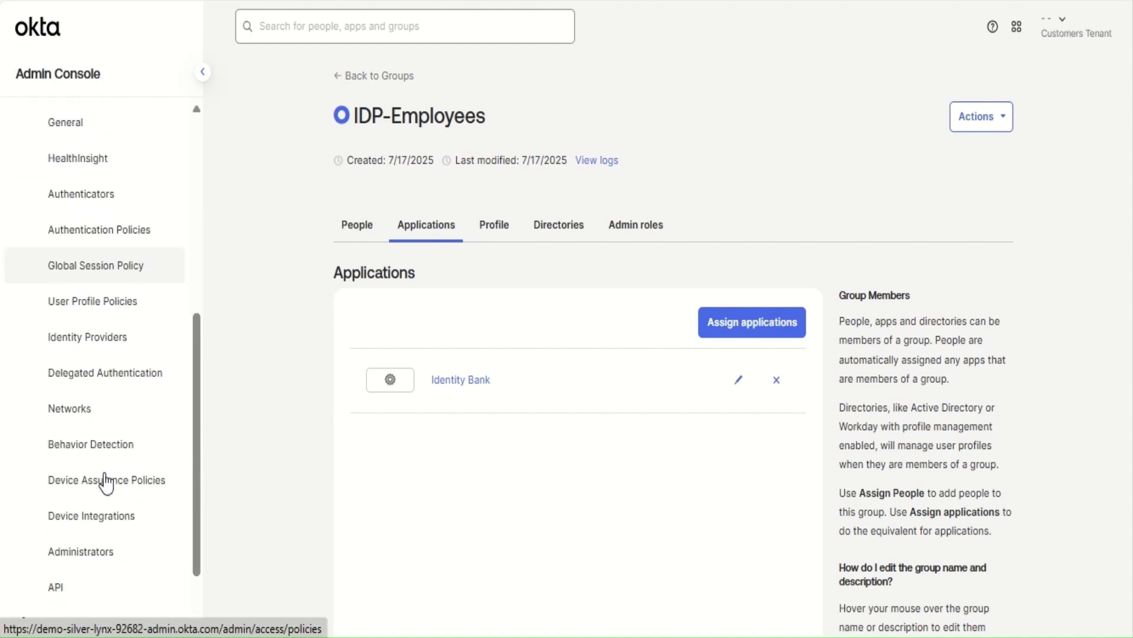
pyautogui.click(89, 347)
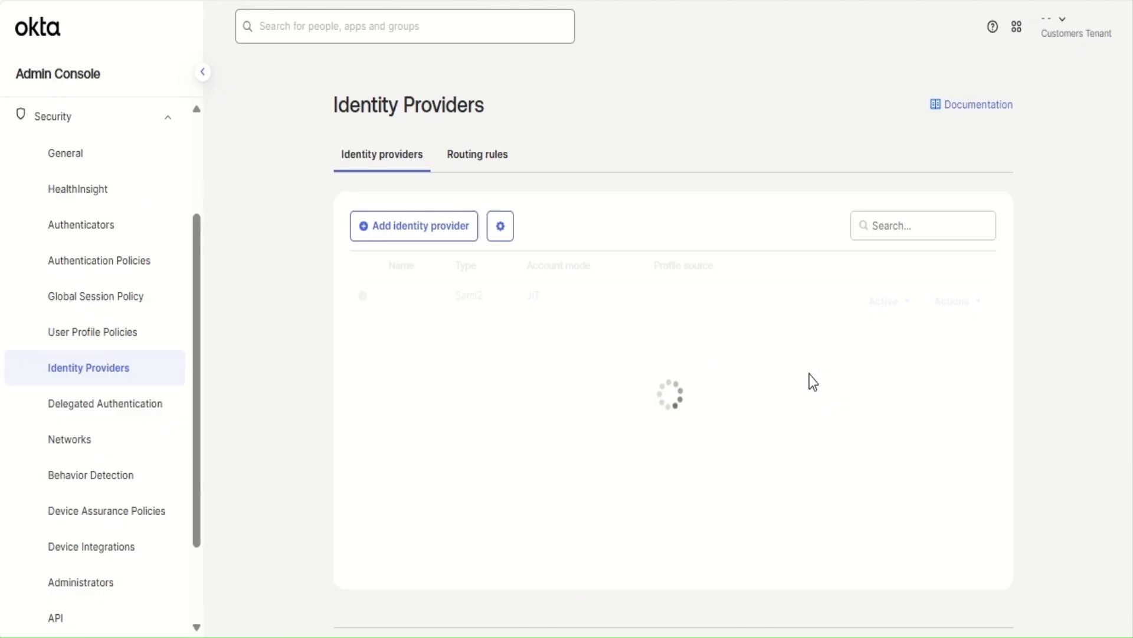
pyautogui.click(406, 227)
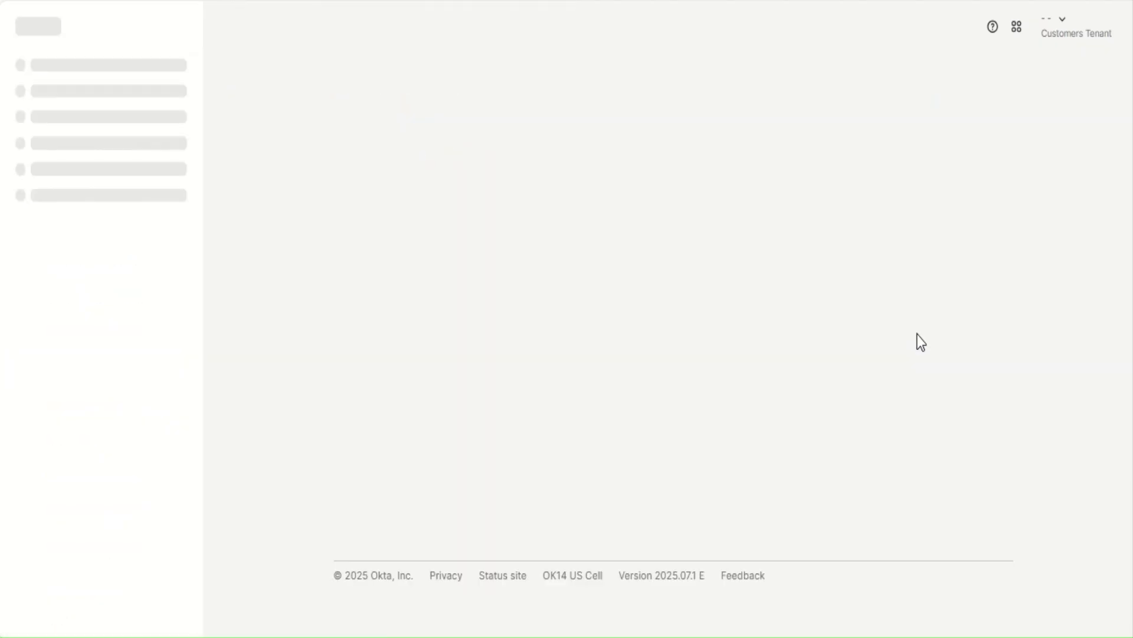
pyautogui.scroll(-6, 924, 387)
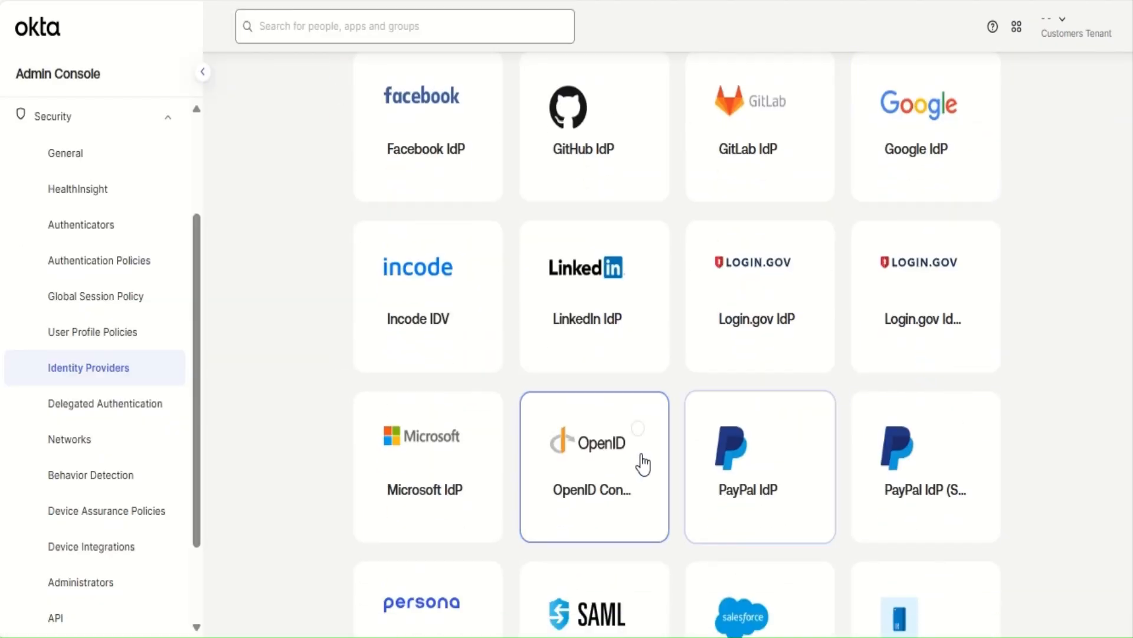
pyautogui.click(611, 486)
pyautogui.scroll(-5, 1022, 349)
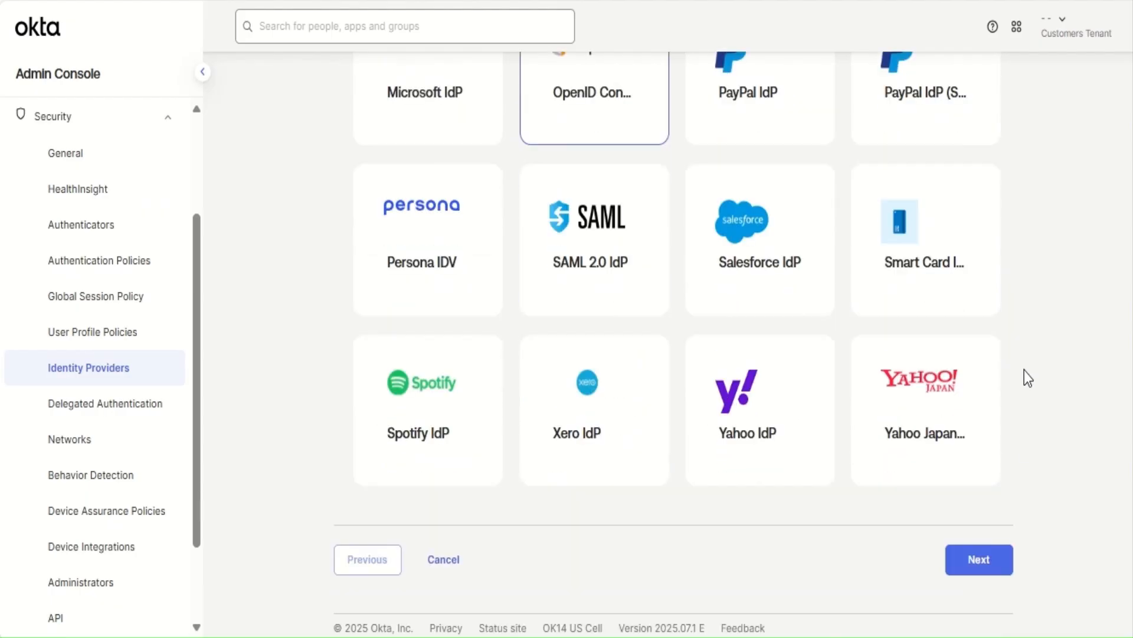
pyautogui.click(978, 561)
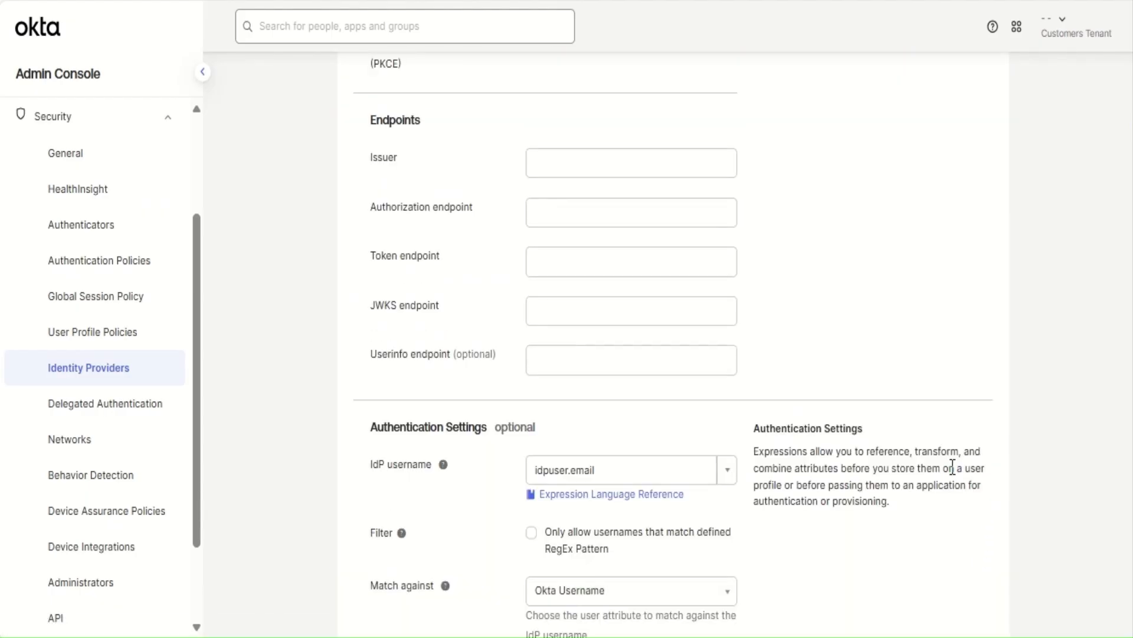
# Name the identity provider 'Employees Tenant'
pyautogui.scroll(1, 952, 462)
pyautogui.scroll(10, 952, 462)
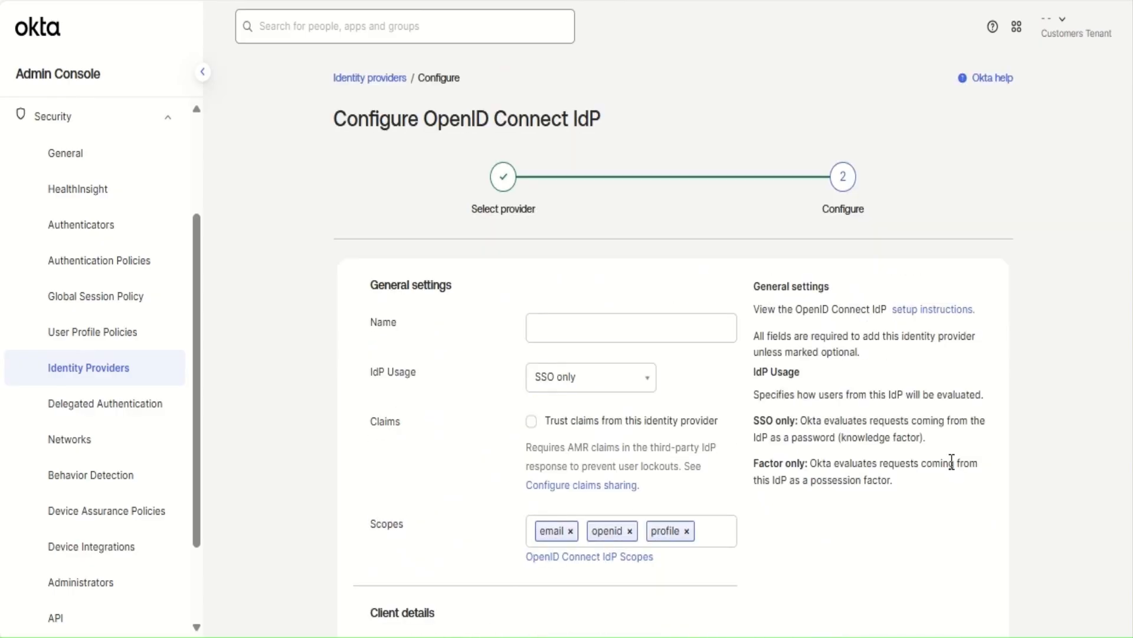
pyautogui.click(558, 326)
pyautogui.write('E')
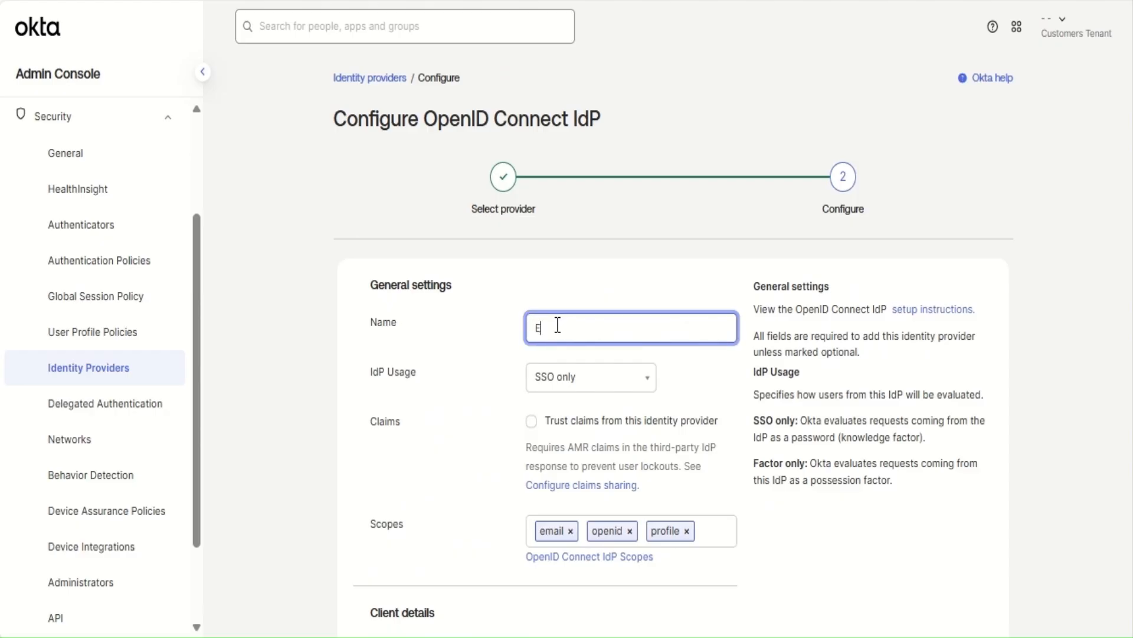
pyautogui.write('mployees Tenant')
pyautogui.scroll(-2, 690, 377)
pyautogui.scroll(-1, 694, 397)
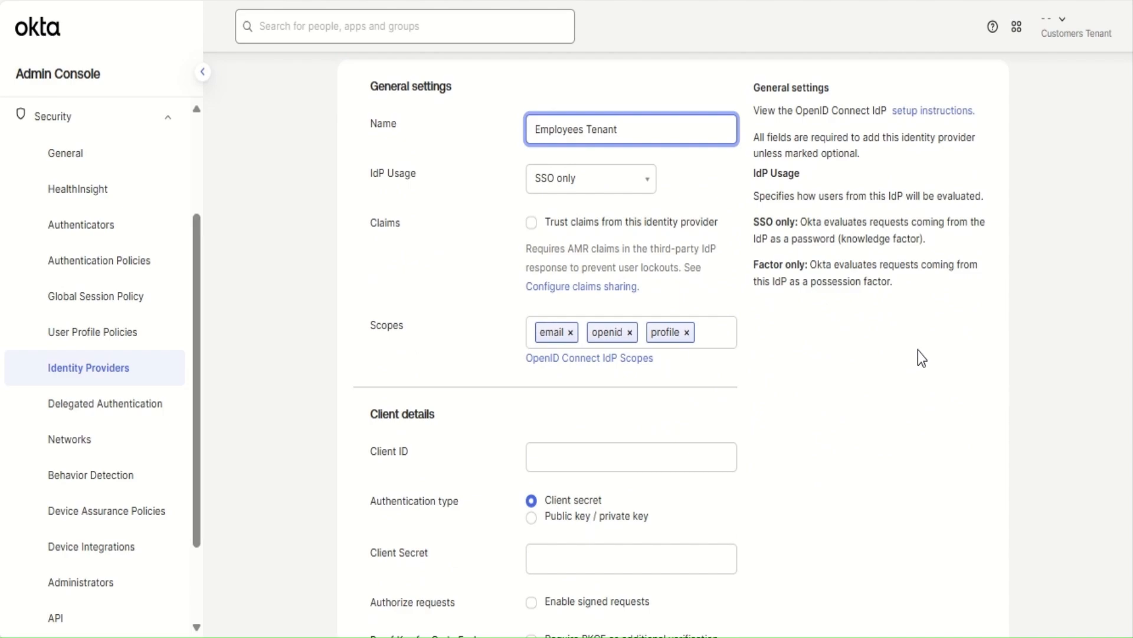
pyautogui.scroll(-3, 916, 348)
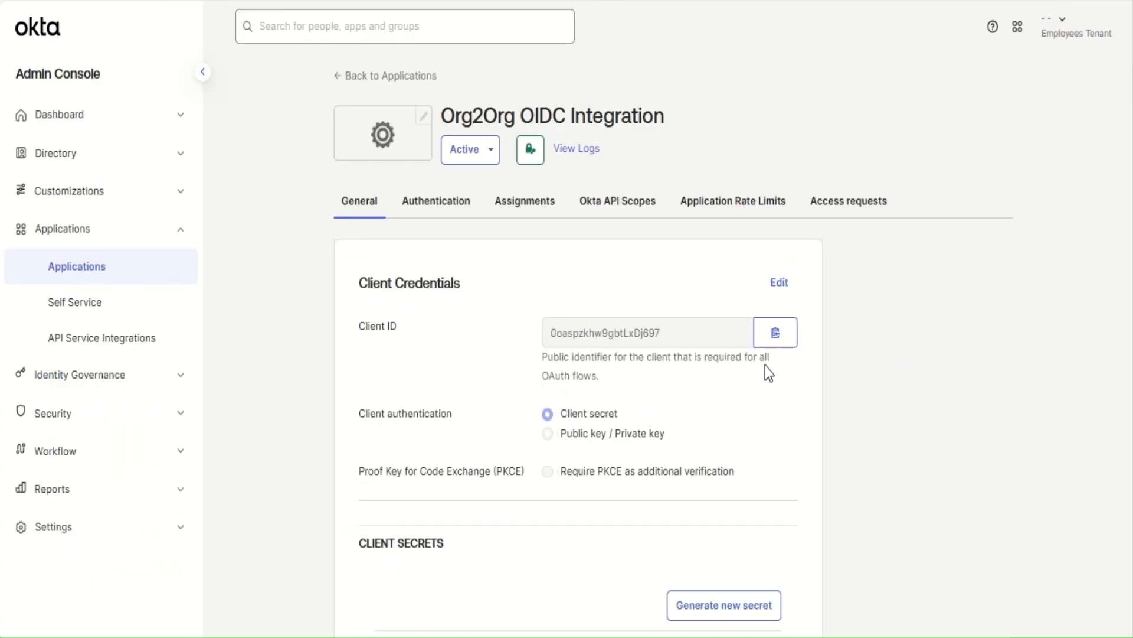
# Copy the Org2Org integration's client ID into the IdP's Client ID field
pyautogui.click(777, 342)
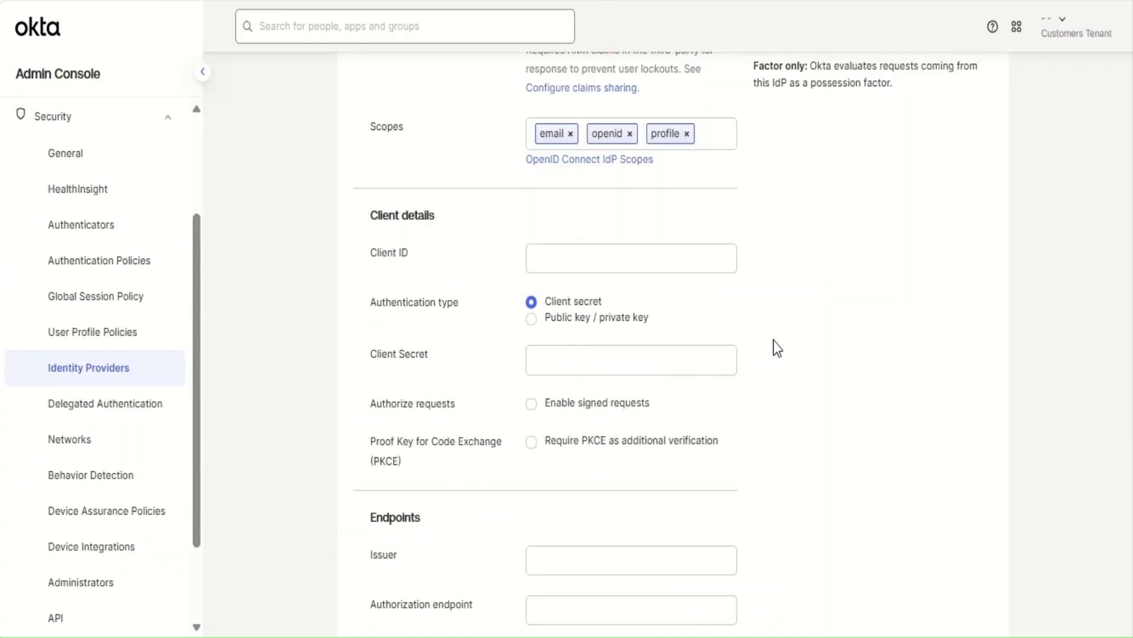
pyautogui.click(672, 262)
pyautogui.click(673, 261)
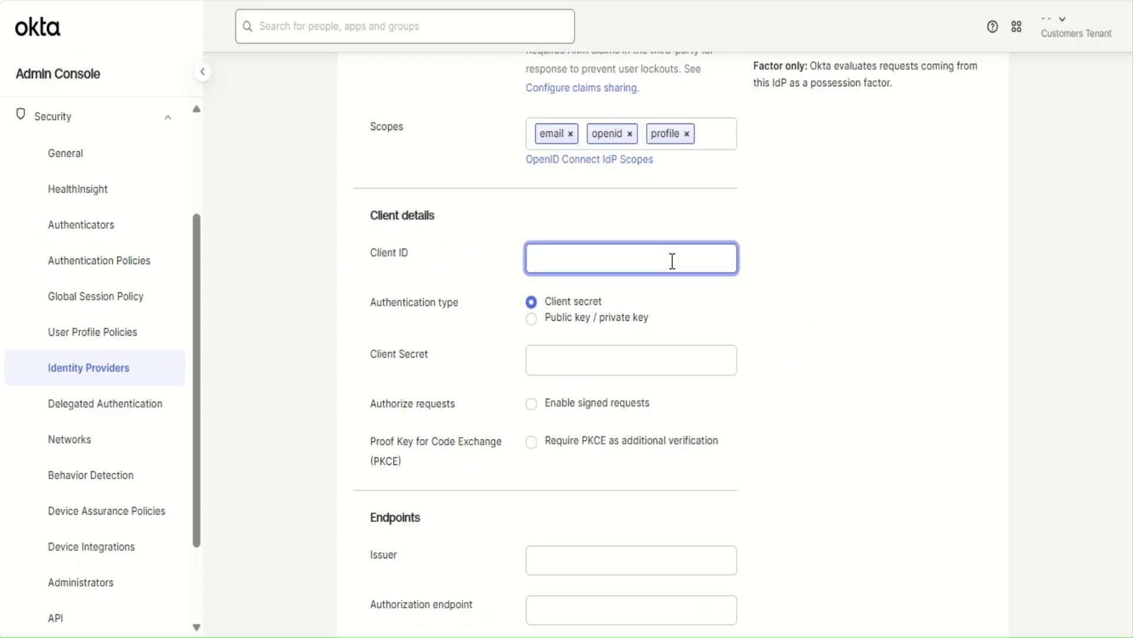
pyautogui.hotkey('ctrl', 'v')
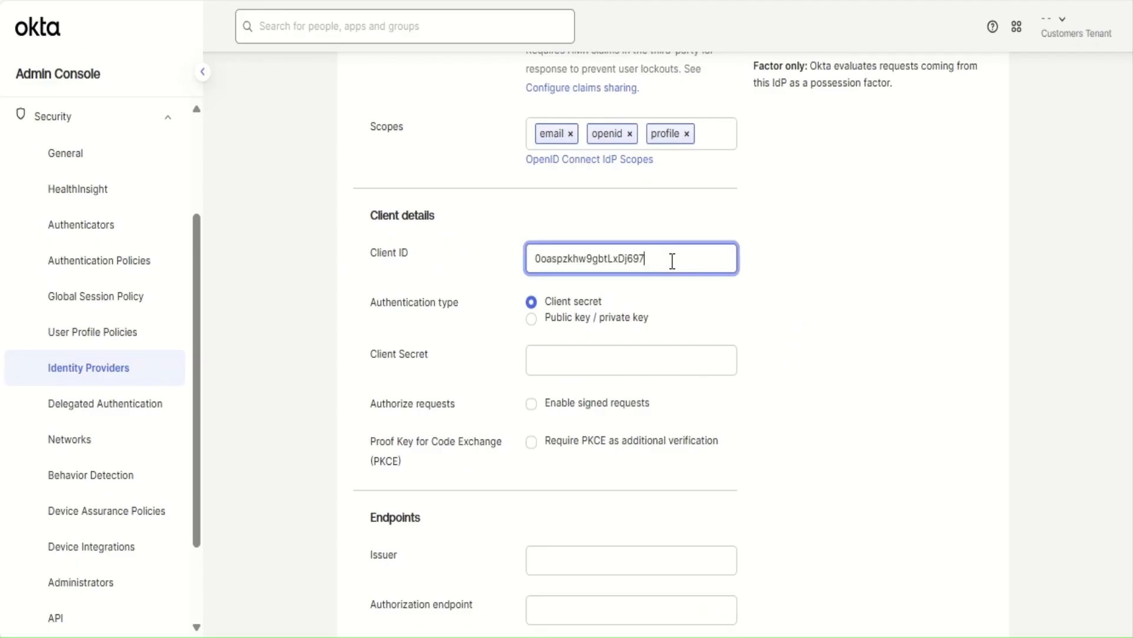
# Copy the Org2Org integration's client secret into the IdP's Client Secret field
pyautogui.hotkey('alt', 'Tab')
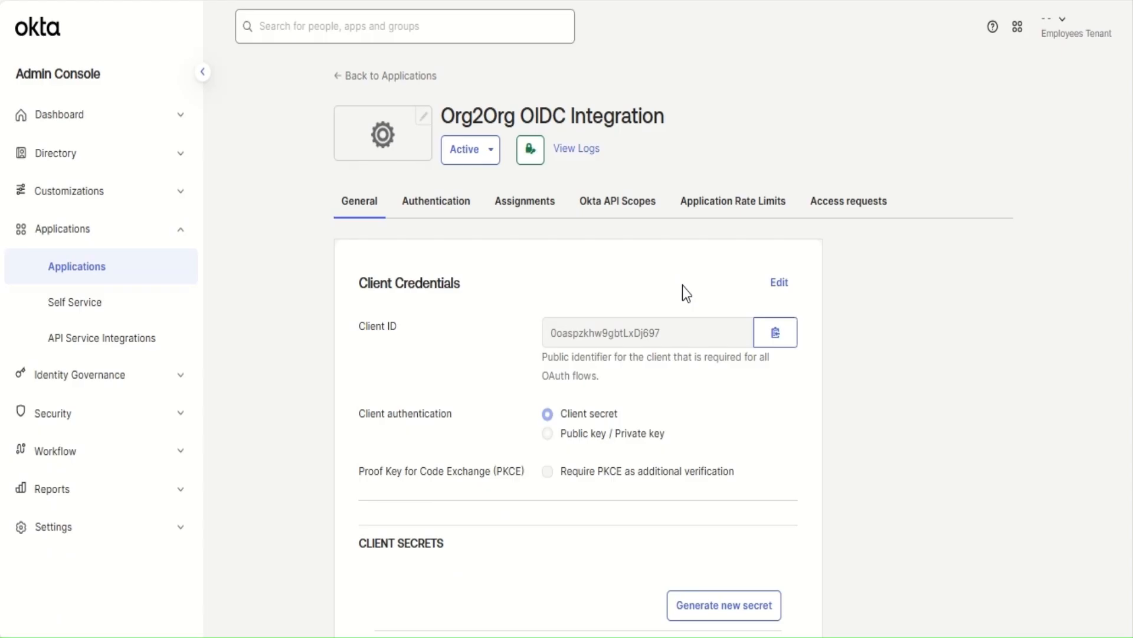
pyautogui.scroll(-5, 717, 369)
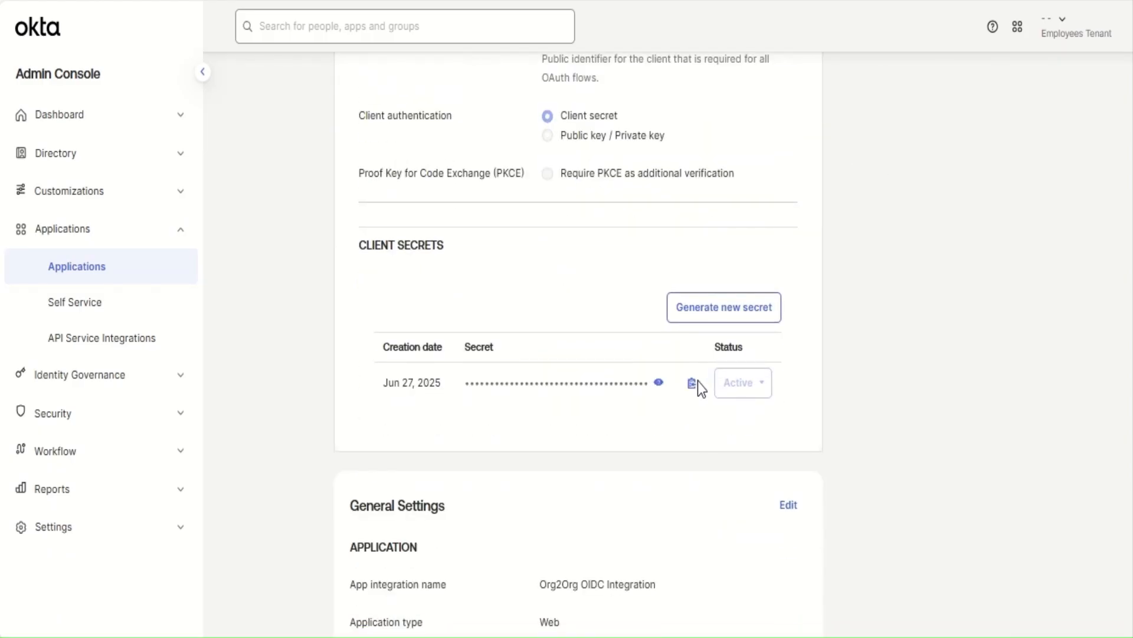
pyautogui.click(689, 383)
pyautogui.hotkey('alt', 'Tab')
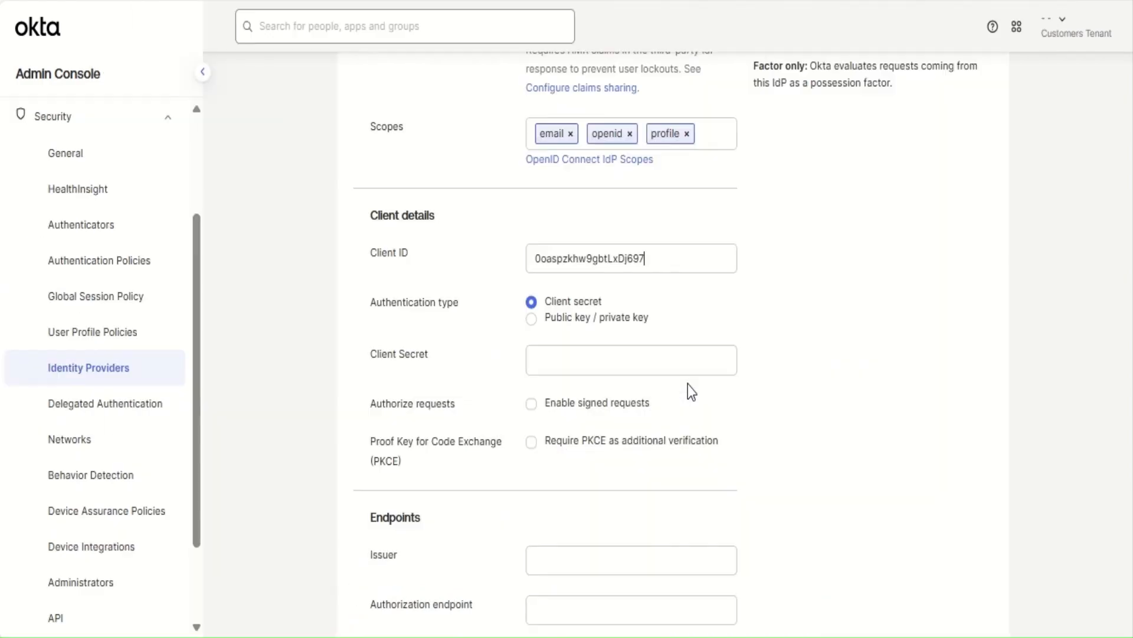
pyautogui.click(691, 366)
pyautogui.hotkey('ctrl', 'v')
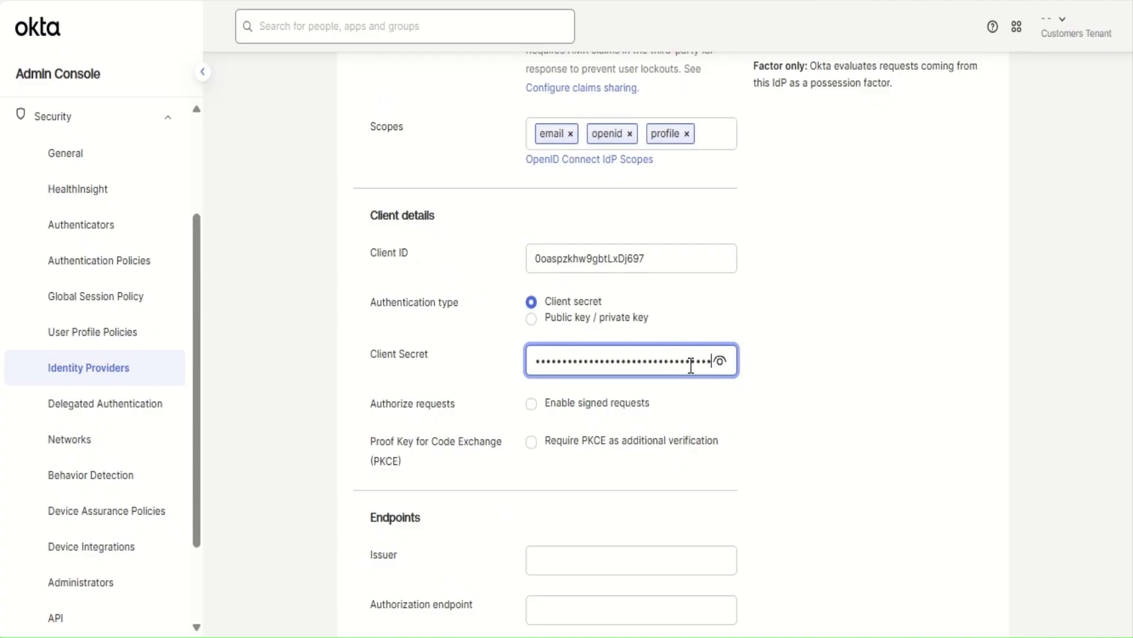
pyautogui.scroll(-7, 895, 367)
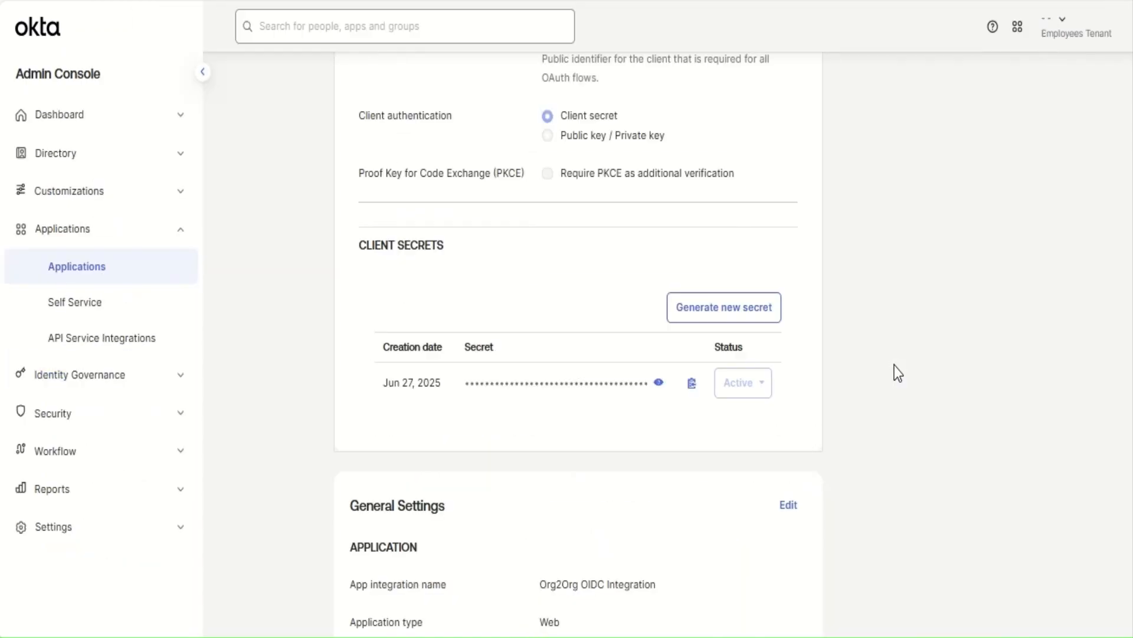
# Open the default authorization server's Metadata URI from Security > API
pyautogui.click(51, 413)
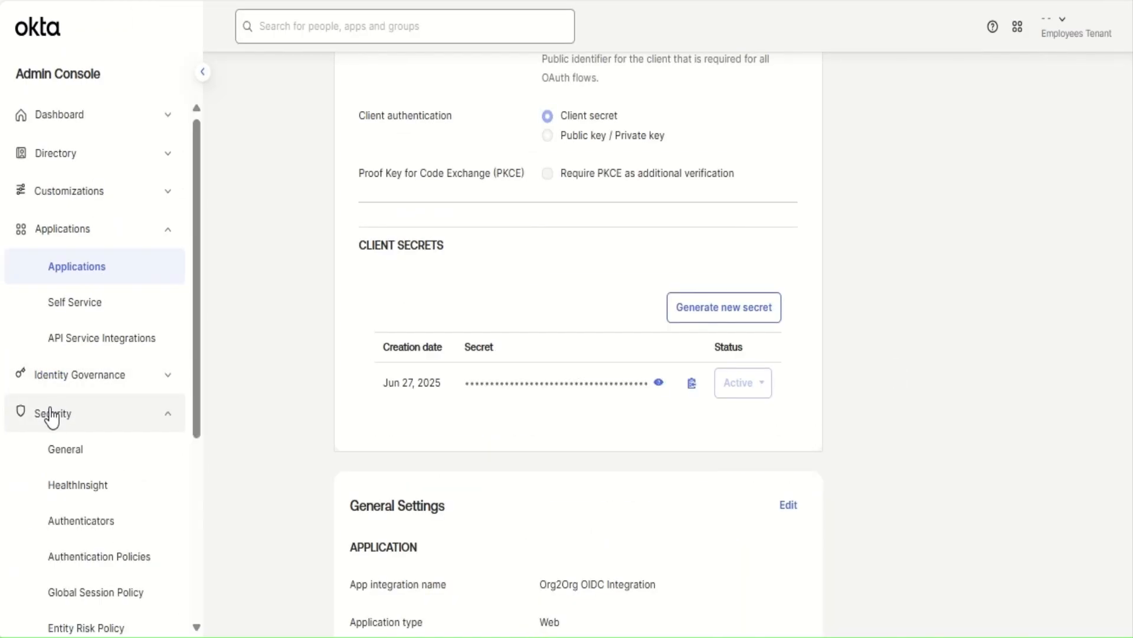
pyautogui.scroll(-8, 52, 416)
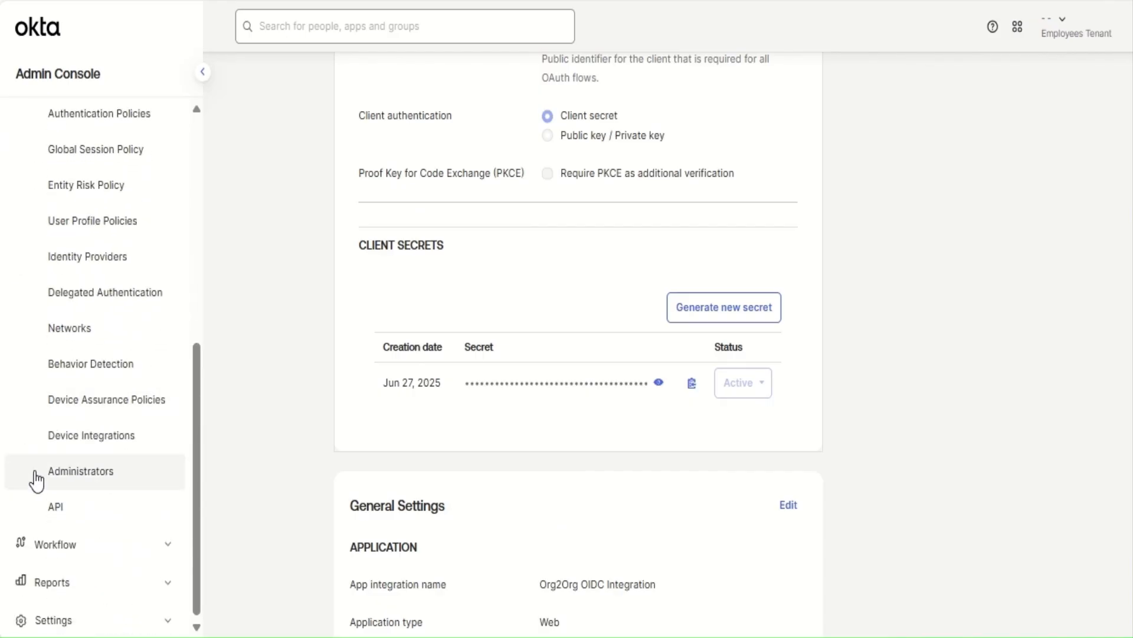
pyautogui.click(48, 508)
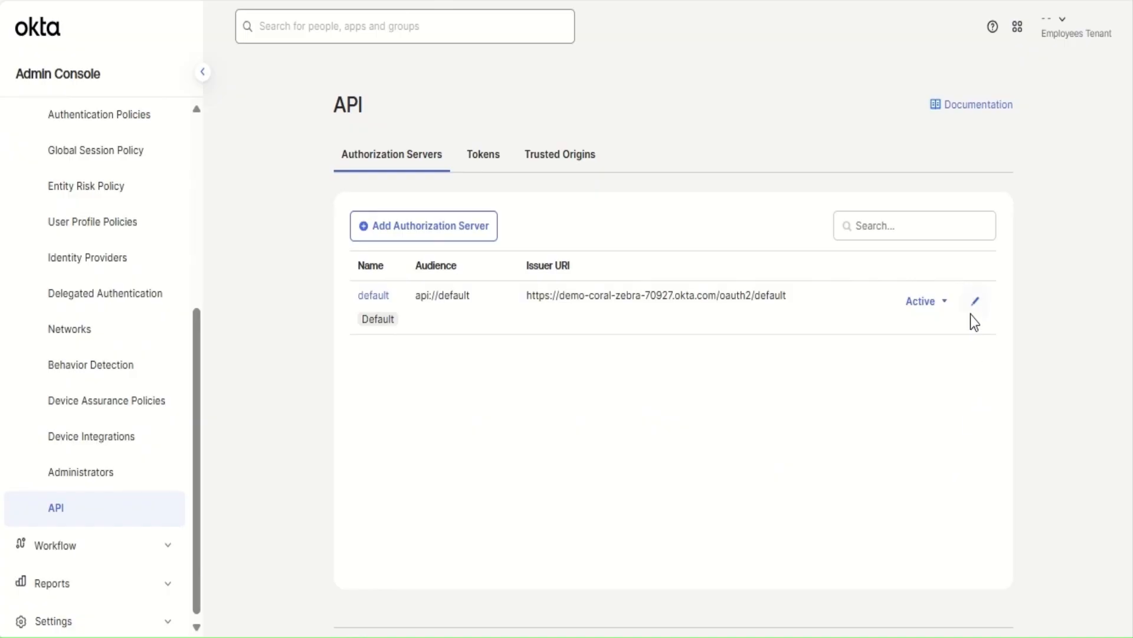
pyautogui.click(974, 302)
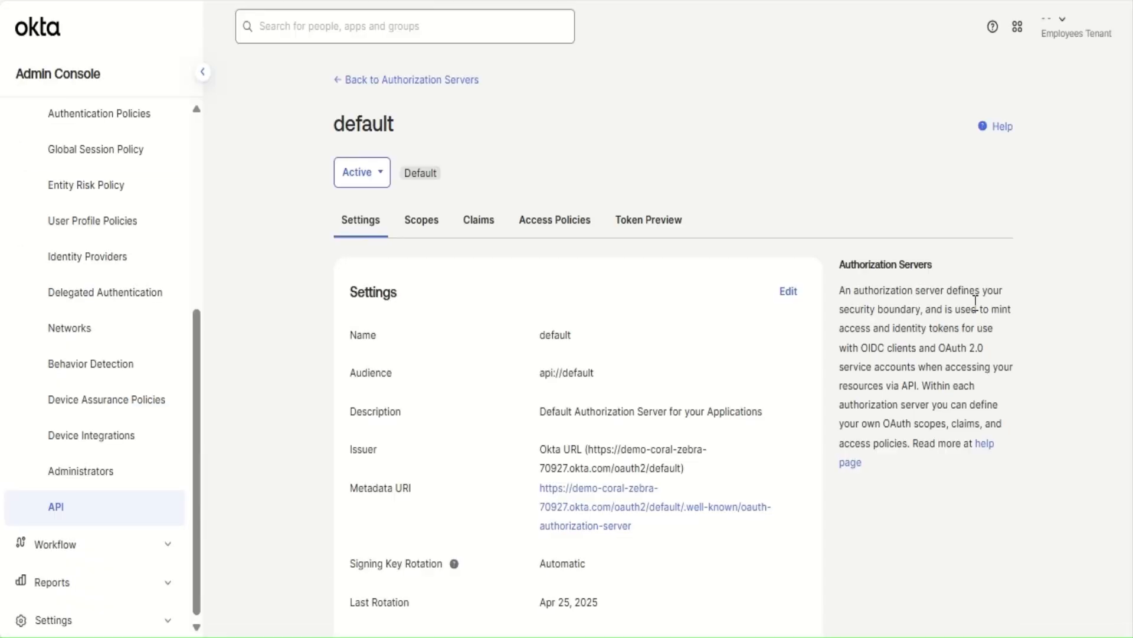
pyautogui.click(555, 515)
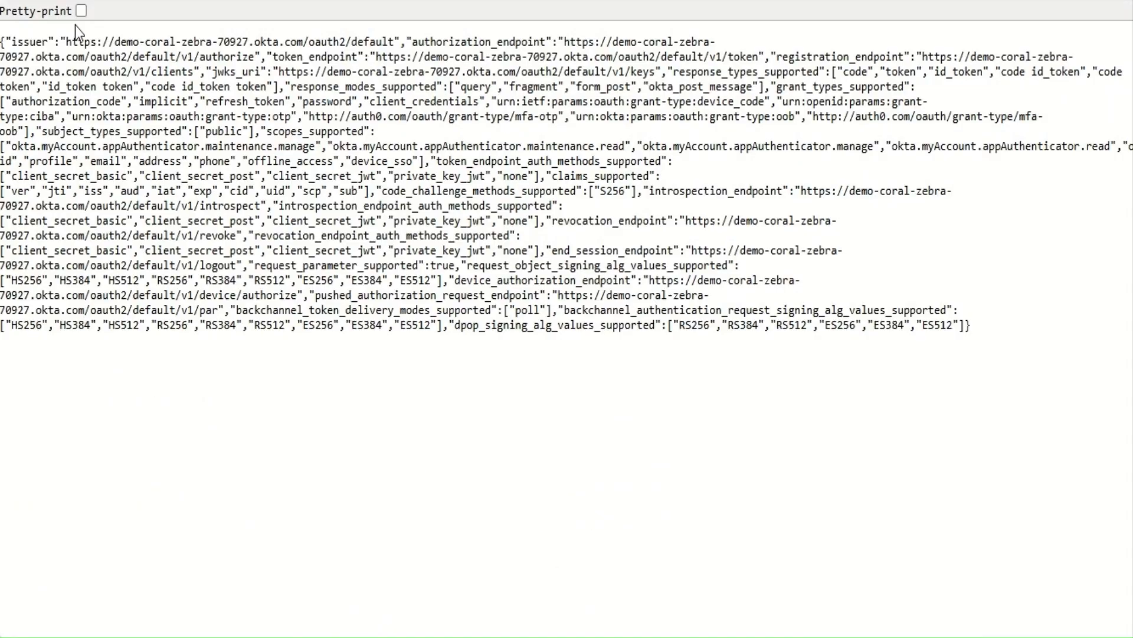
# Pretty-print the metadata and copy its issuer and authorization endpoint URLs into the IdP form
pyautogui.click(80, 11)
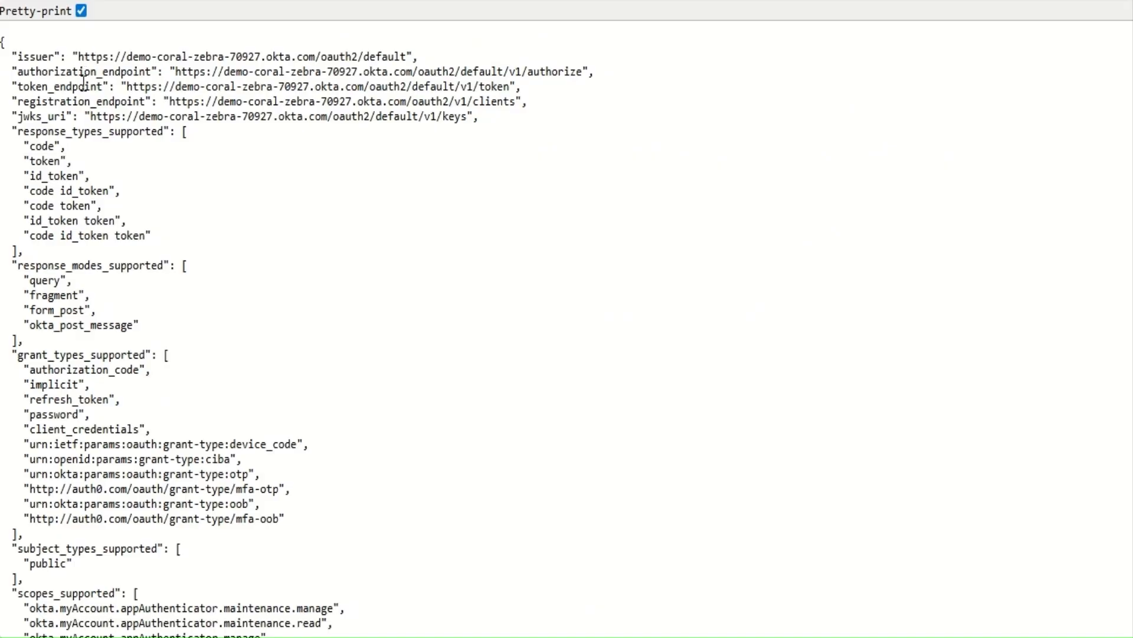
pyautogui.moveTo(79, 56); pyautogui.dragTo(408, 51)
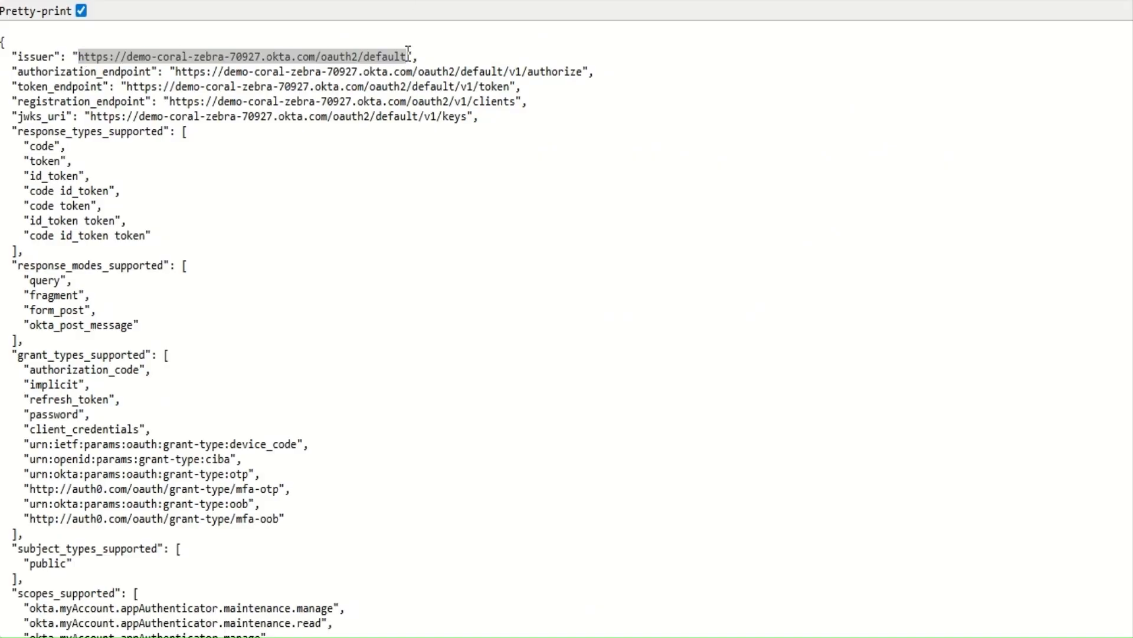
pyautogui.hotkey('alt', 'Tab')
pyautogui.hotkey('alt', 'Tab')
pyautogui.click(546, 157)
pyautogui.hotkey('ctrl', 'v')
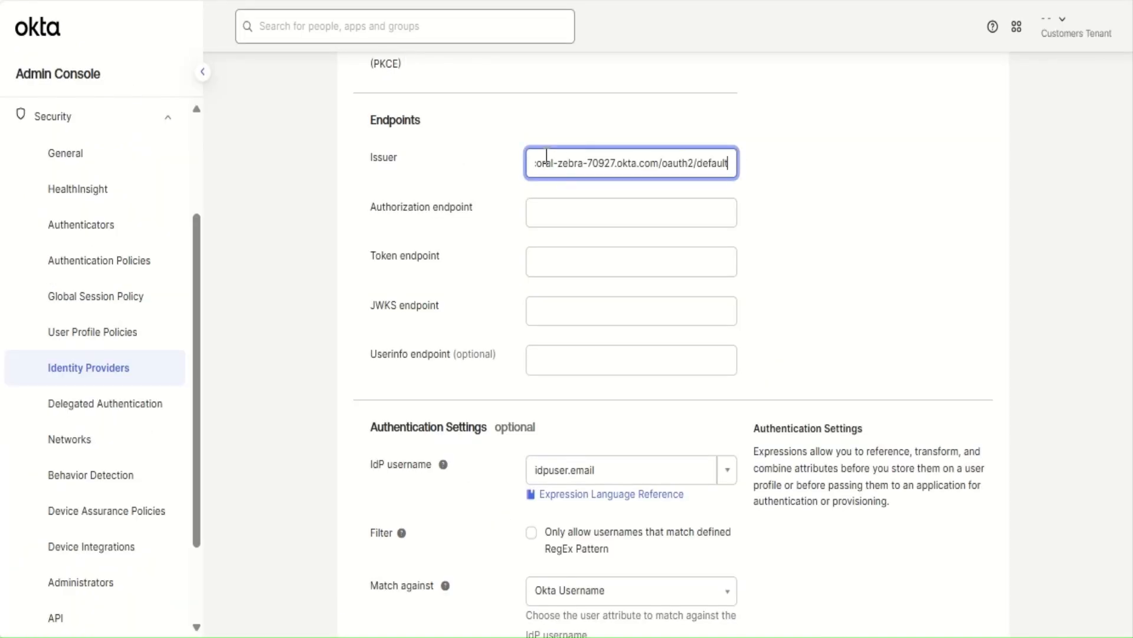
pyautogui.hotkey('alt', 'Tab')
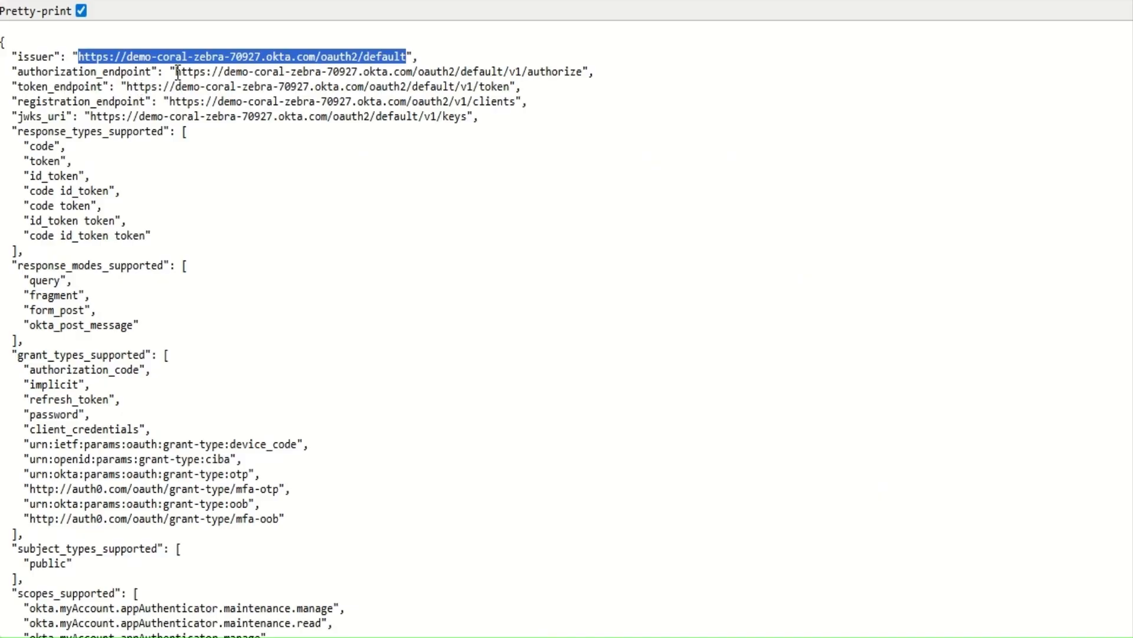
pyautogui.moveTo(178, 74); pyautogui.dragTo(582, 75)
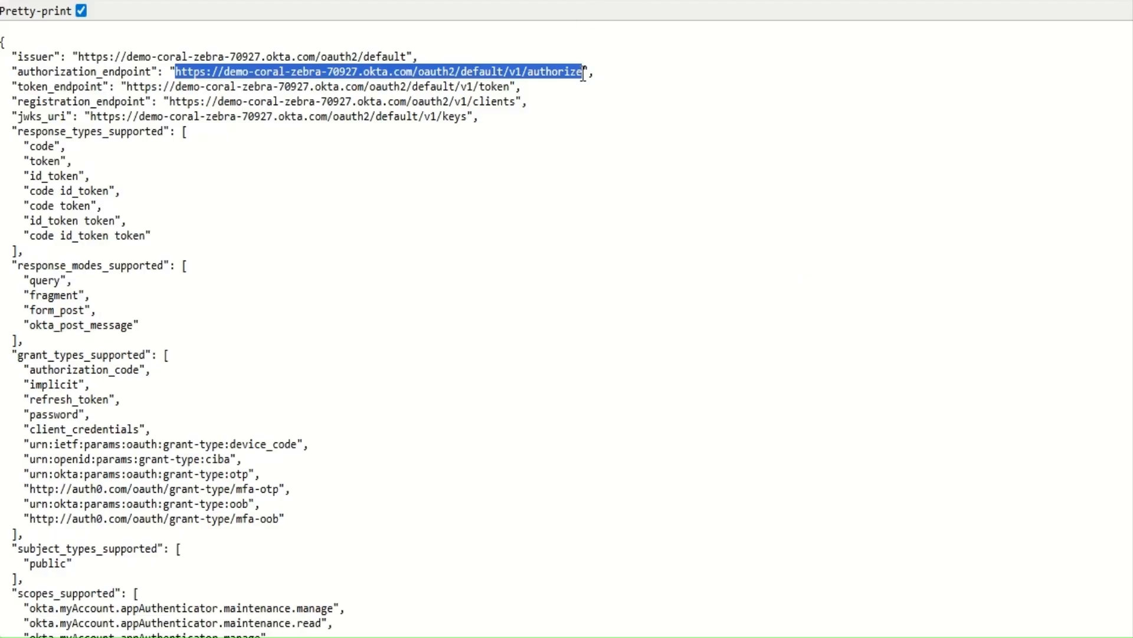
pyautogui.hotkey('alt', 'Tab')
pyautogui.click(537, 208)
pyautogui.hotkey('ctrl', 'v')
# Copy the token and JWKS endpoint URLs from the metadata into the IdP form
pyautogui.hotkey('alt', 'Tab')
pyautogui.moveTo(126, 87); pyautogui.dragTo(510, 89)
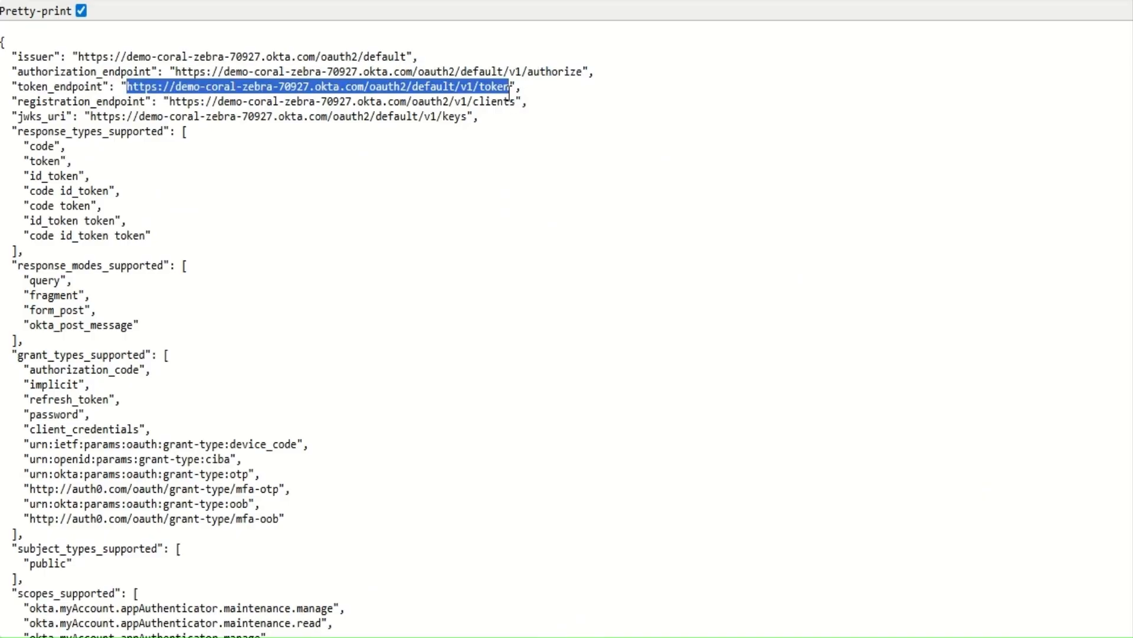
pyautogui.hotkey('ctrl', 'c')
pyautogui.hotkey('alt', 'Tab')
pyautogui.click(553, 260)
pyautogui.hotkey('ctrl', 'v')
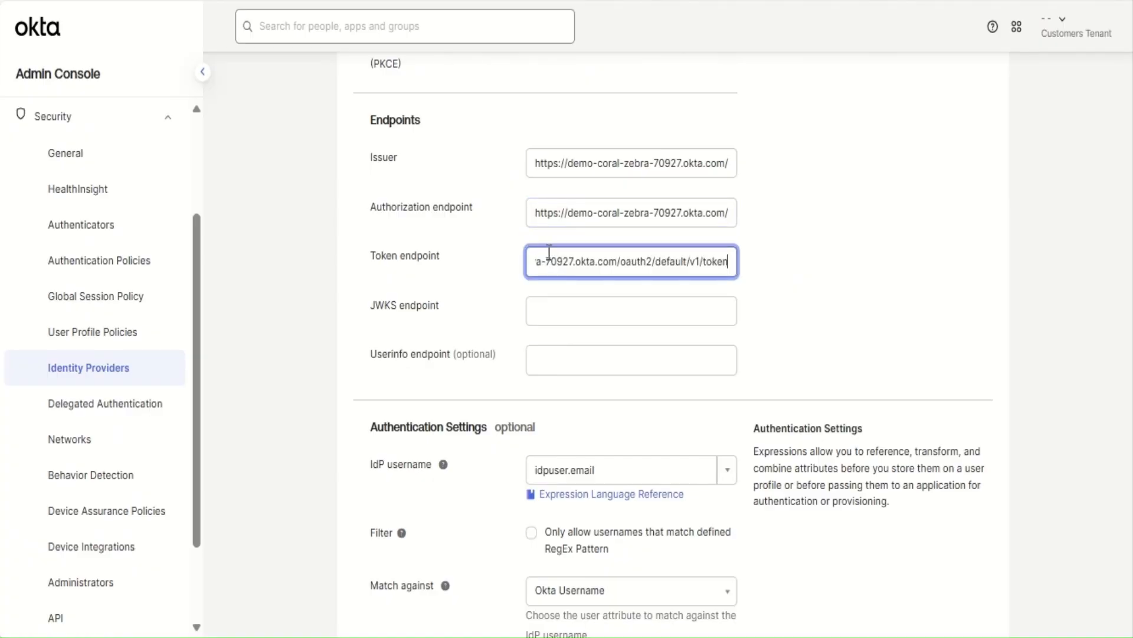
pyautogui.hotkey('alt', 'Tab')
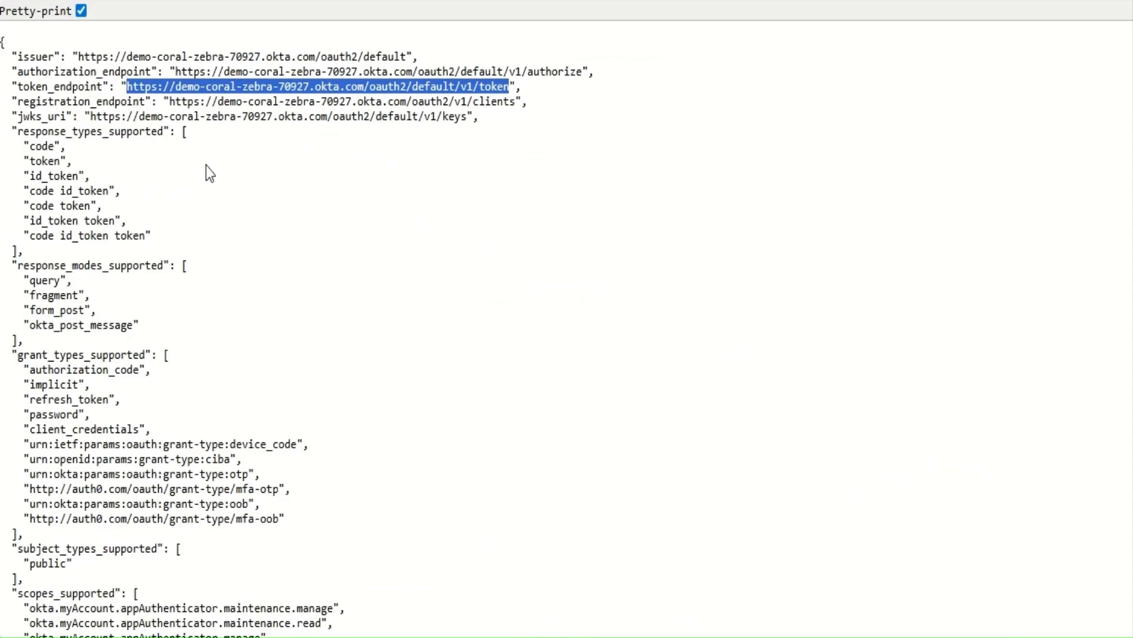
pyautogui.moveTo(92, 116); pyautogui.dragTo(468, 119)
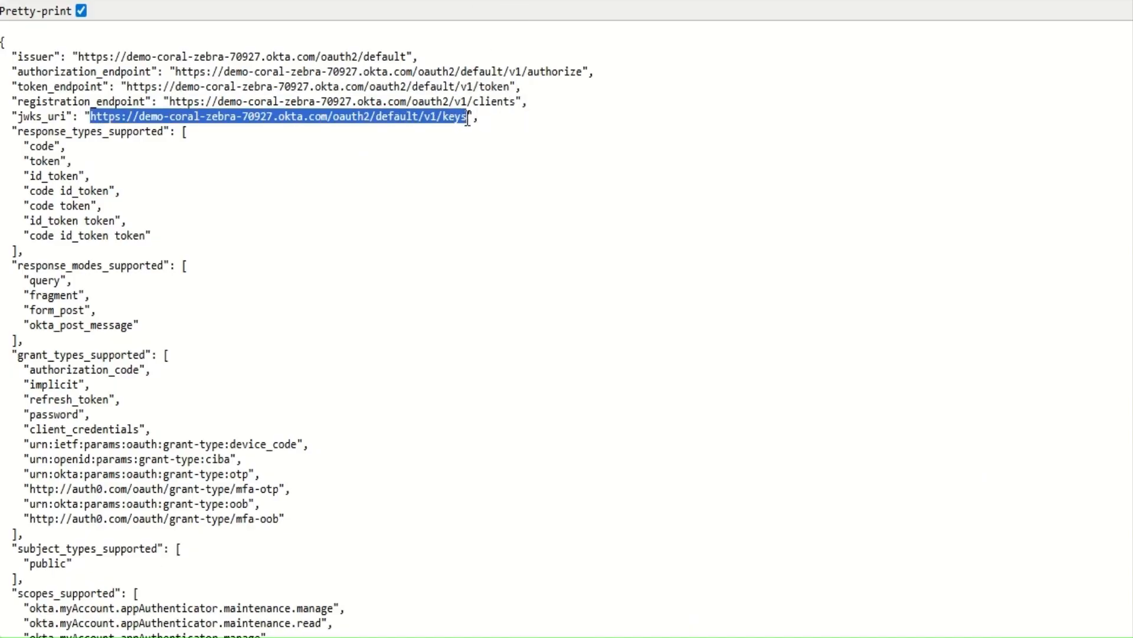
pyautogui.hotkey('alt', 'Tab')
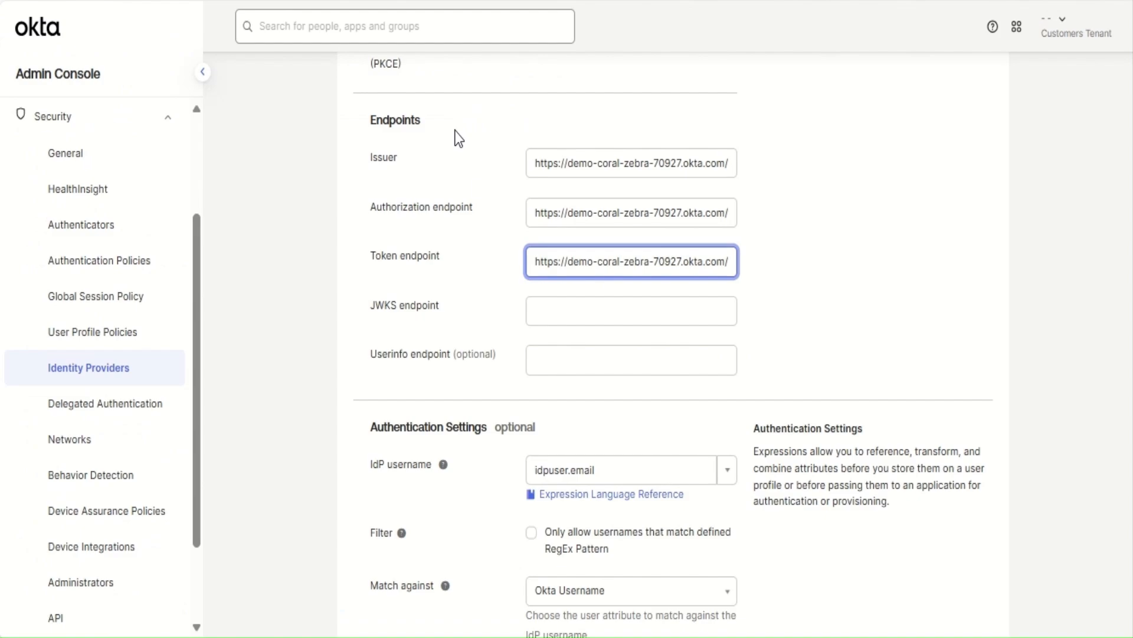
pyautogui.click(562, 312)
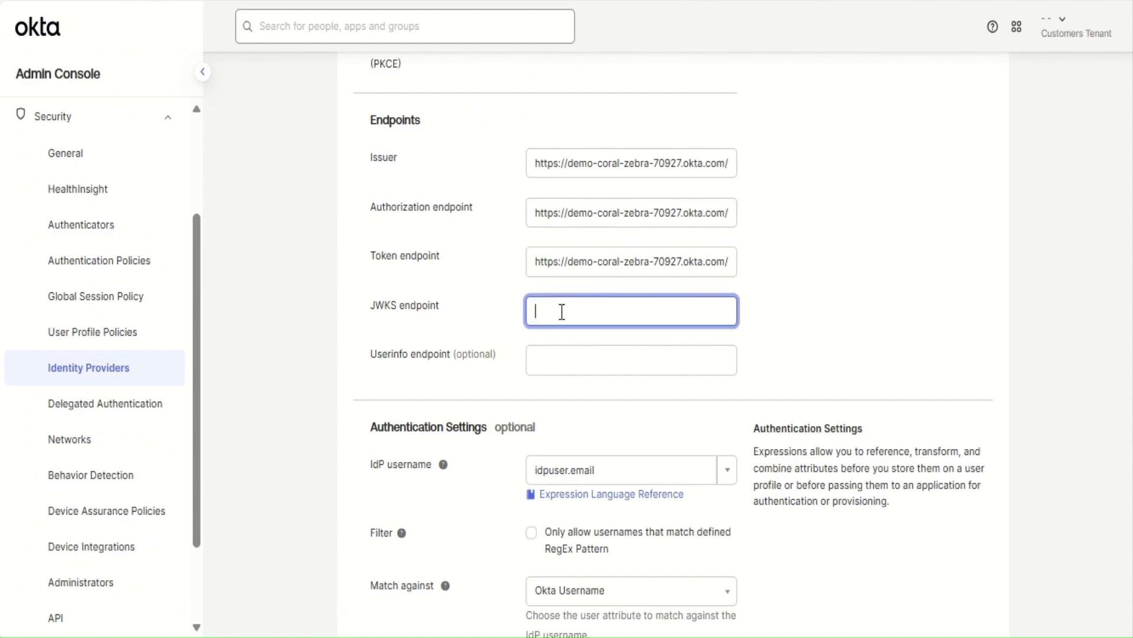
pyautogui.hotkey('ctrl', 'v')
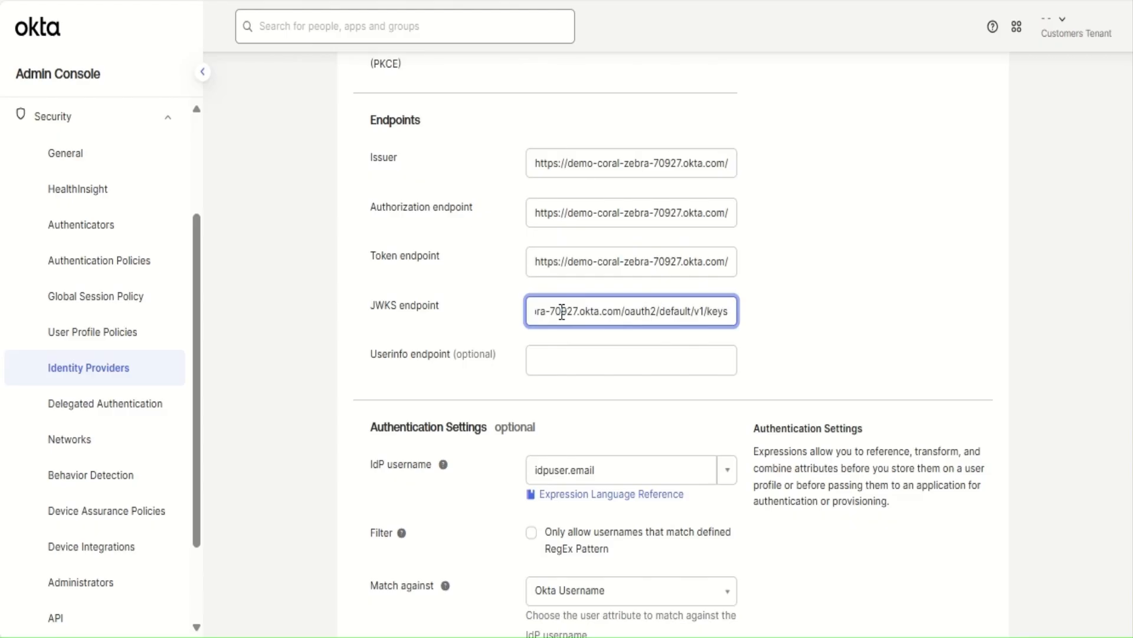
# Fill the Userinfo endpoint with the authorization server's /v1/ URL followed by 'userinfo'
pyautogui.moveTo(542, 308); pyautogui.dragTo(711, 315)
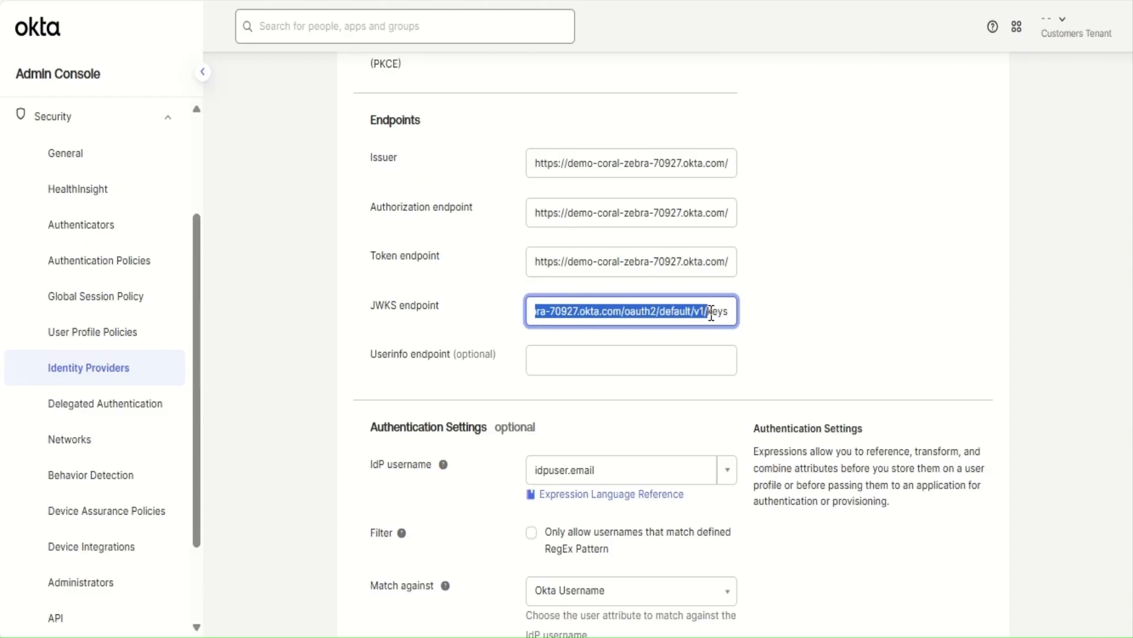
pyautogui.click(544, 364)
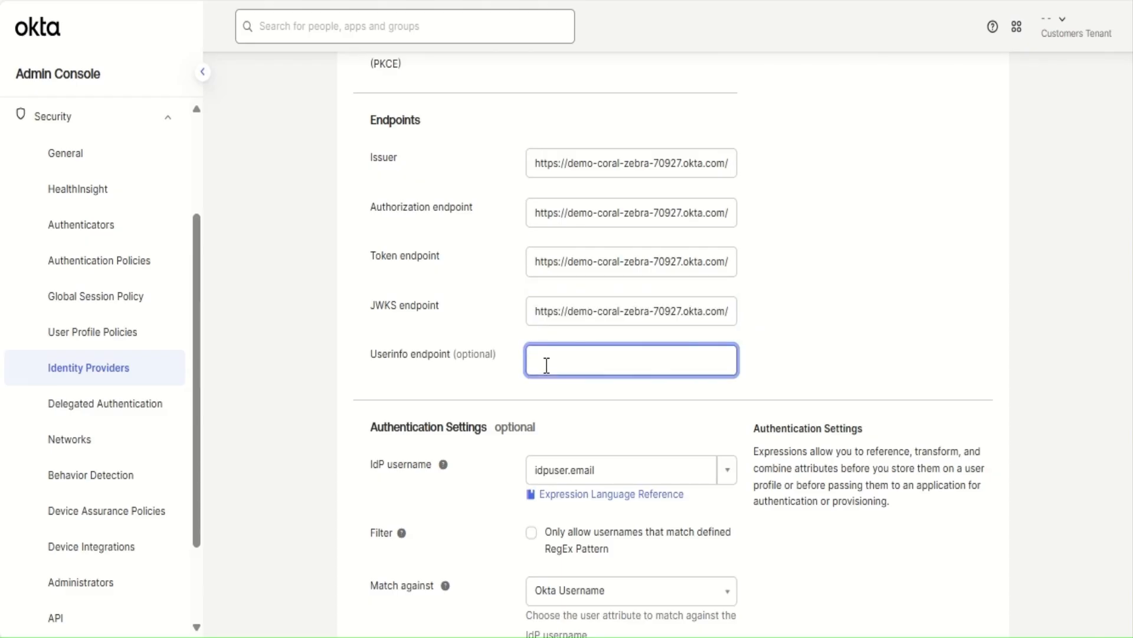
pyautogui.hotkey('ctrl', 'v')
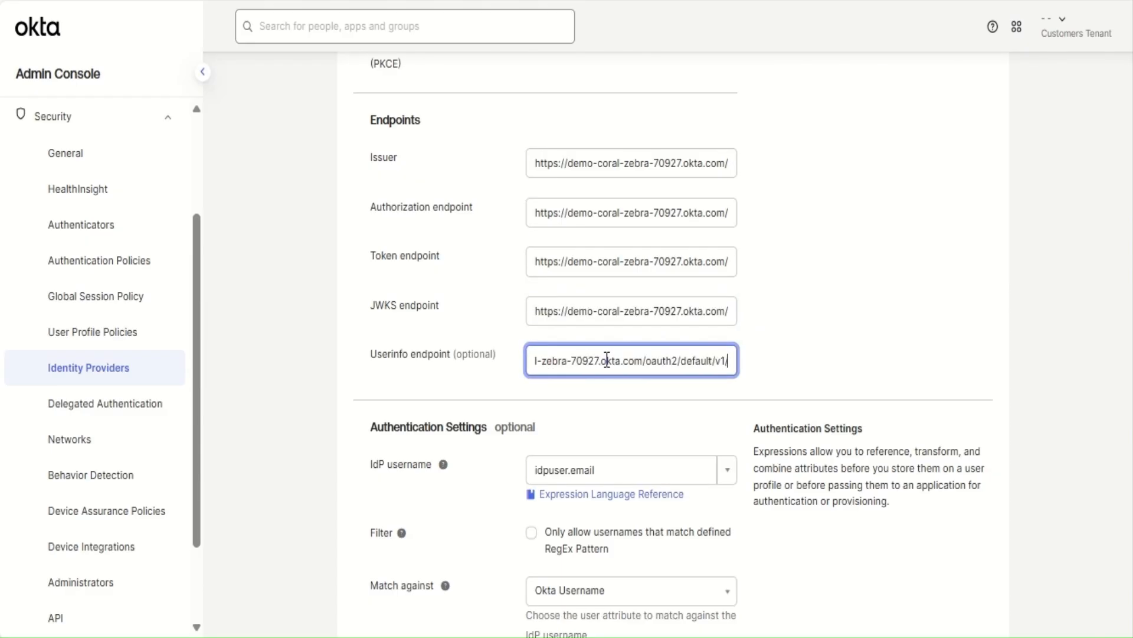
pyautogui.write('userin')
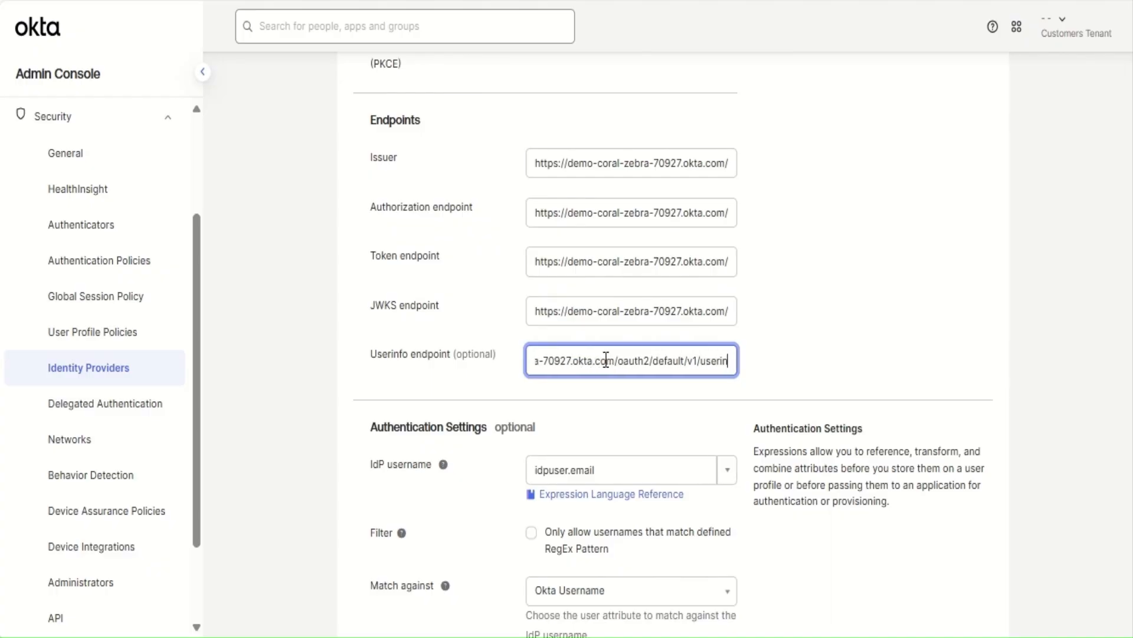
pyautogui.write('fo')
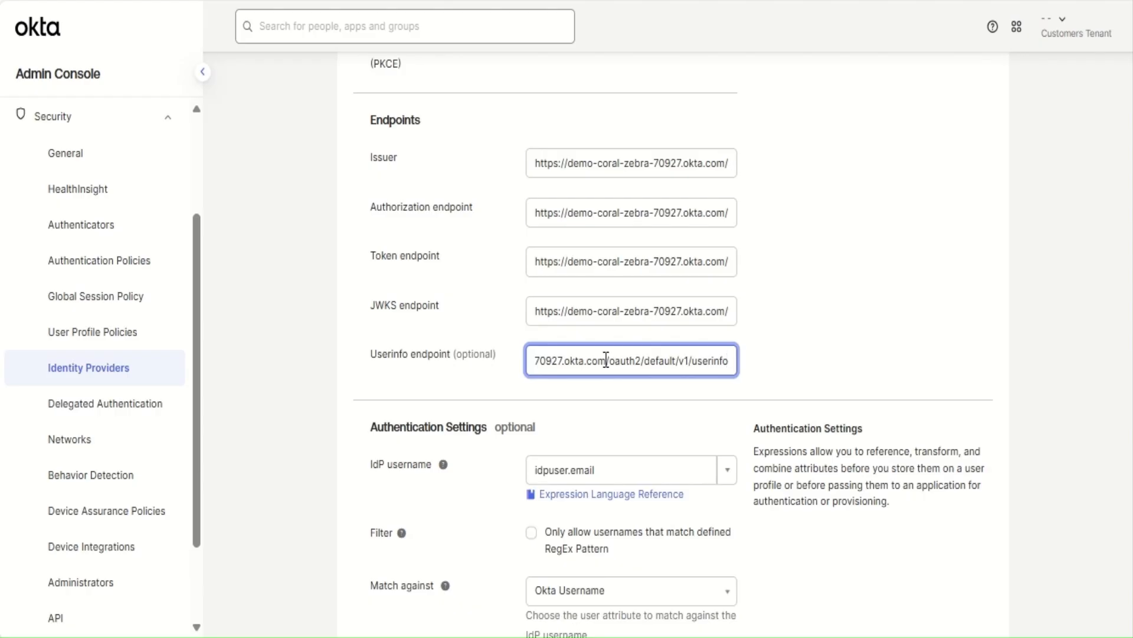
# Keep automatic account linking off and enable updating attributes for existing users
pyautogui.scroll(-3, 811, 337)
pyautogui.scroll(-2, 851, 310)
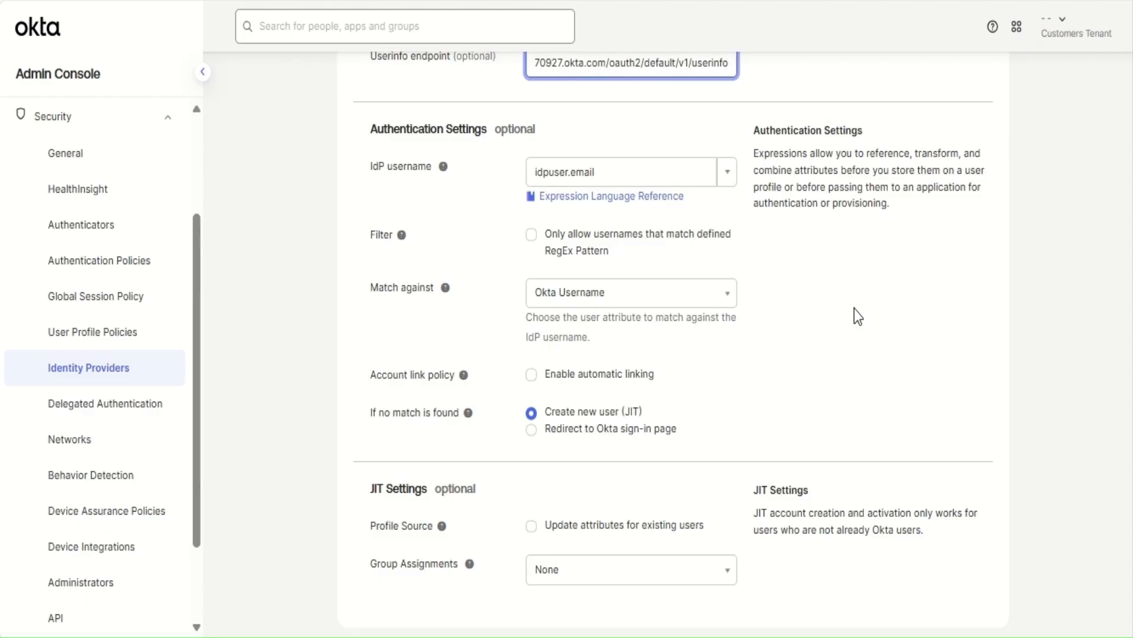
pyautogui.click(533, 376)
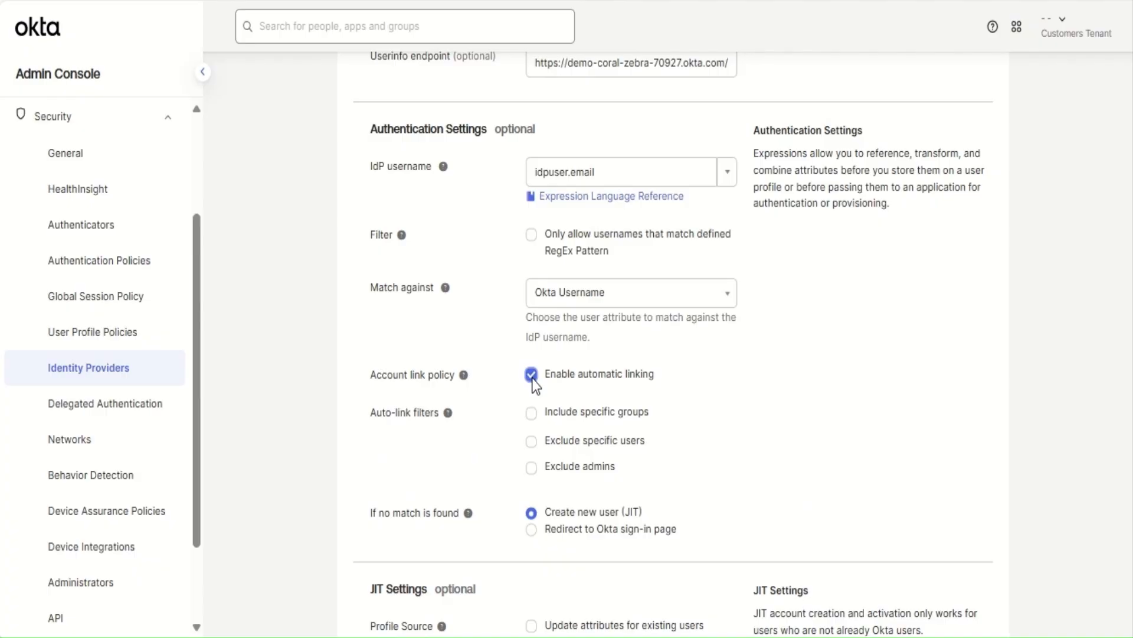
pyautogui.click(532, 378)
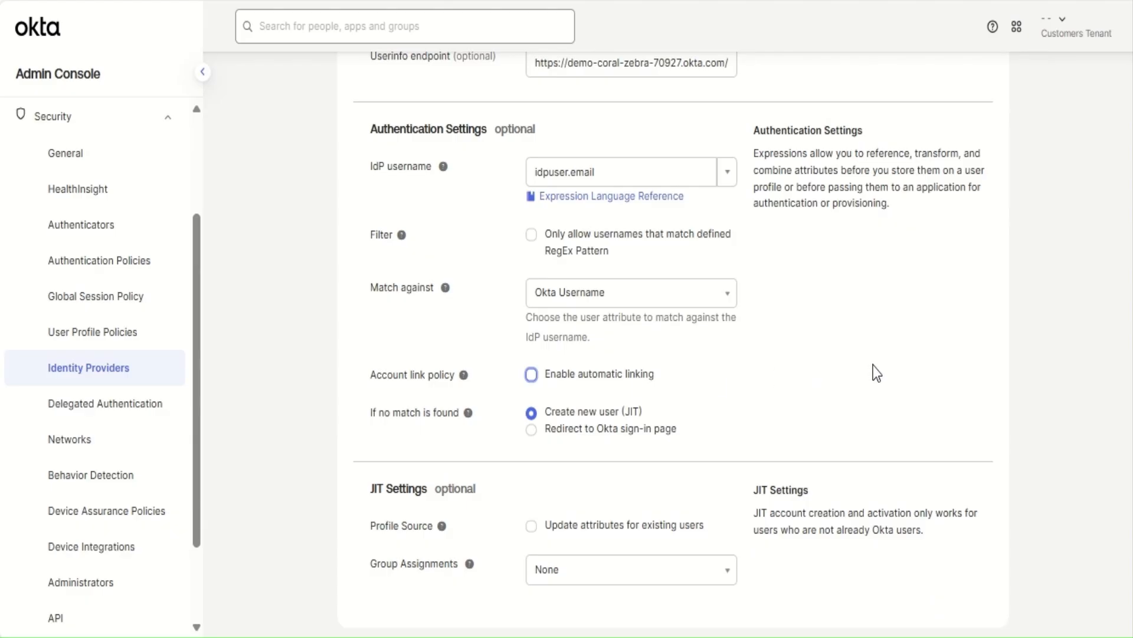
pyautogui.scroll(-3, 873, 366)
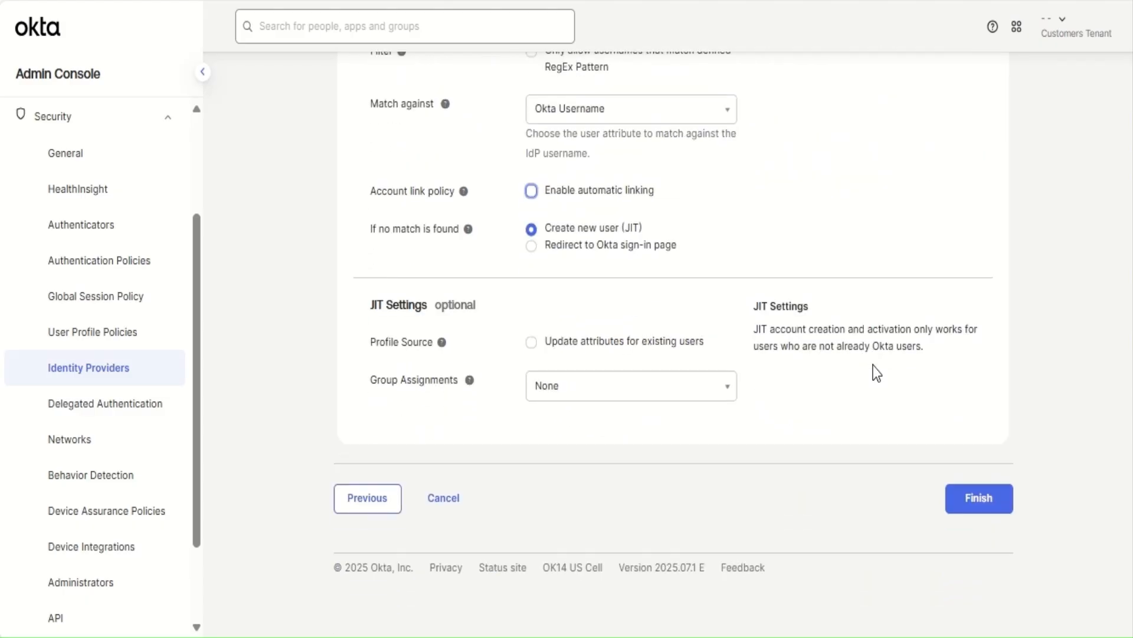
pyautogui.click(531, 343)
# Assign JIT users to the IDP-Employees group and finish creating the identity provider
pyautogui.click(725, 388)
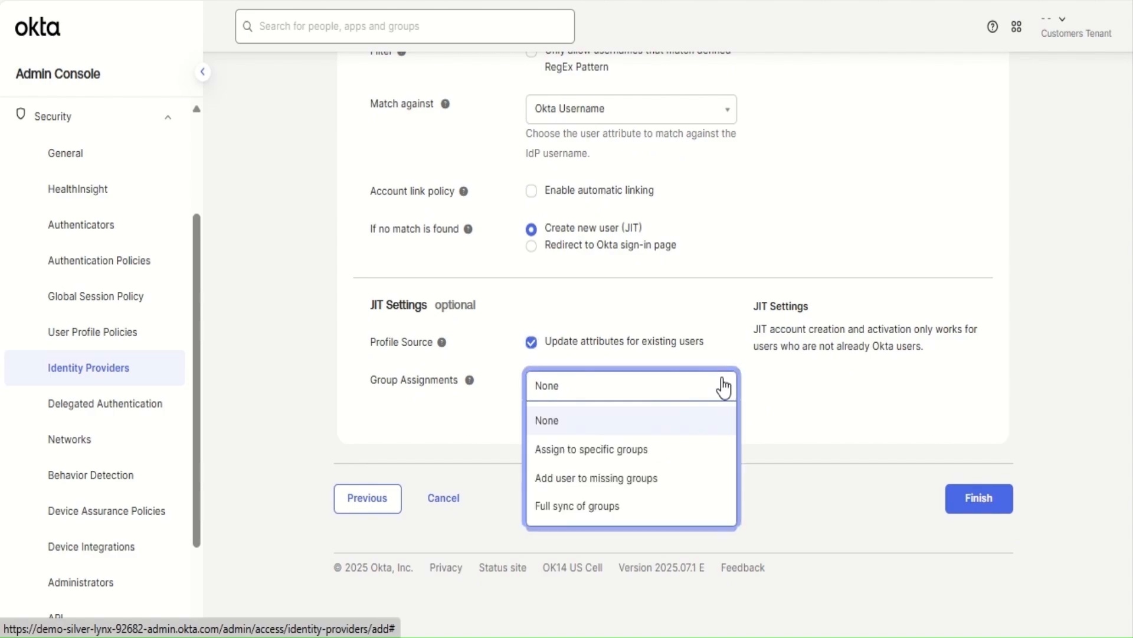
pyautogui.click(616, 452)
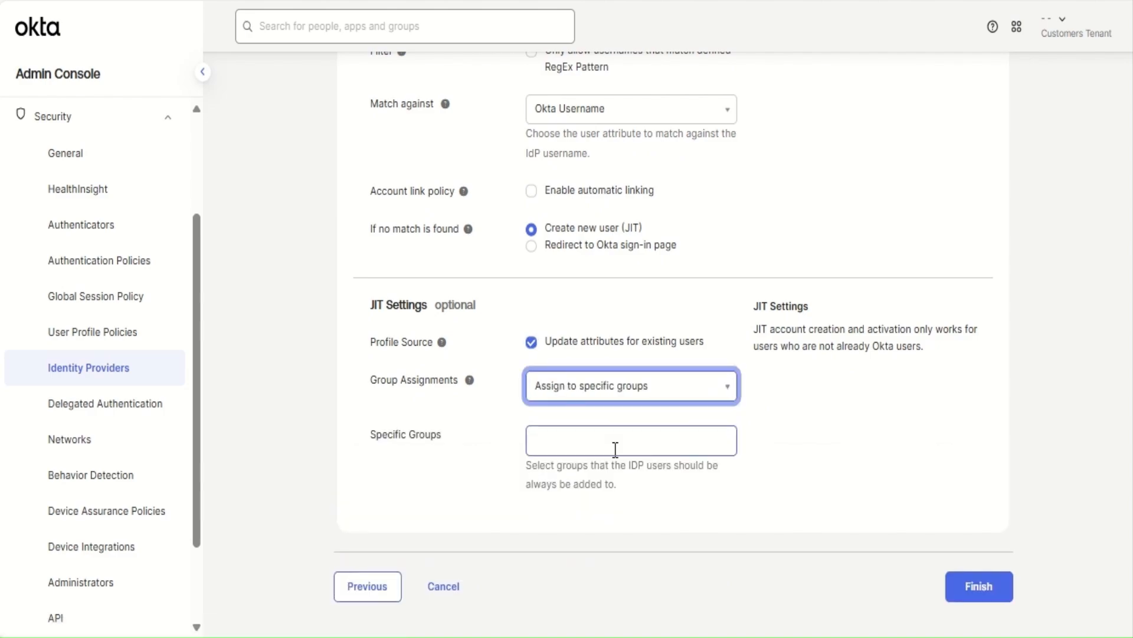
pyautogui.click(614, 447)
pyautogui.write('idp')
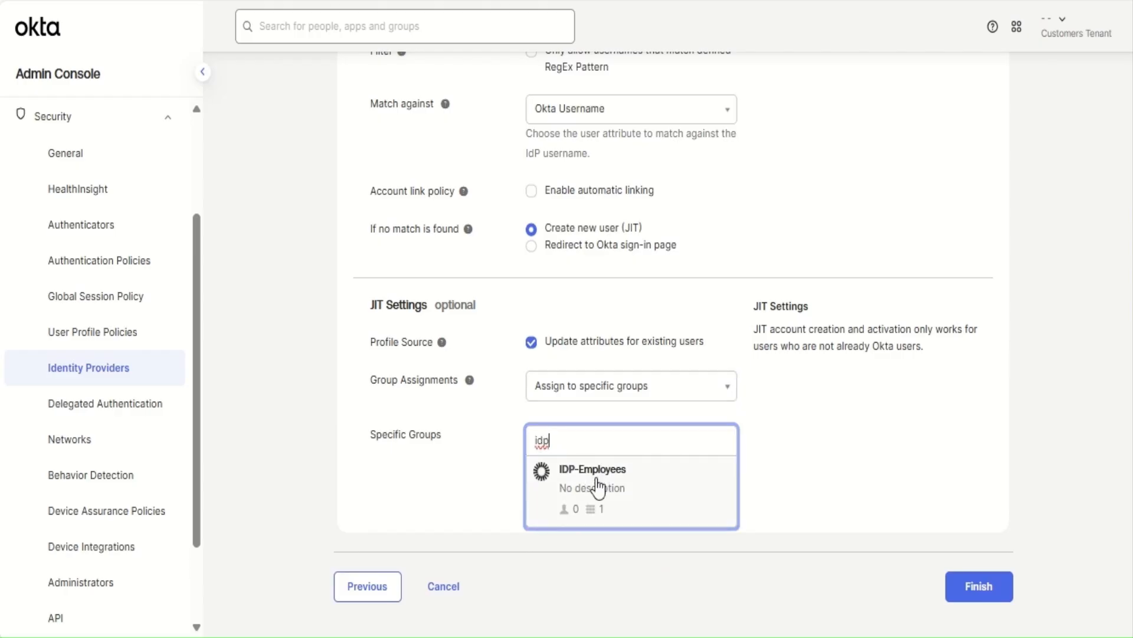
pyautogui.click(596, 482)
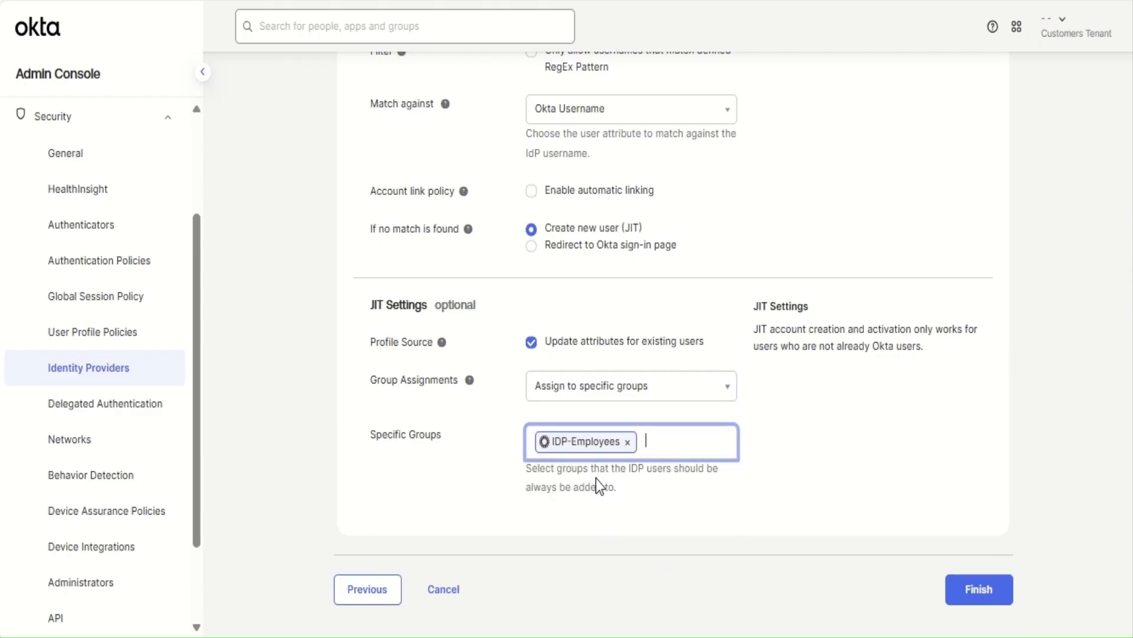
pyautogui.click(985, 592)
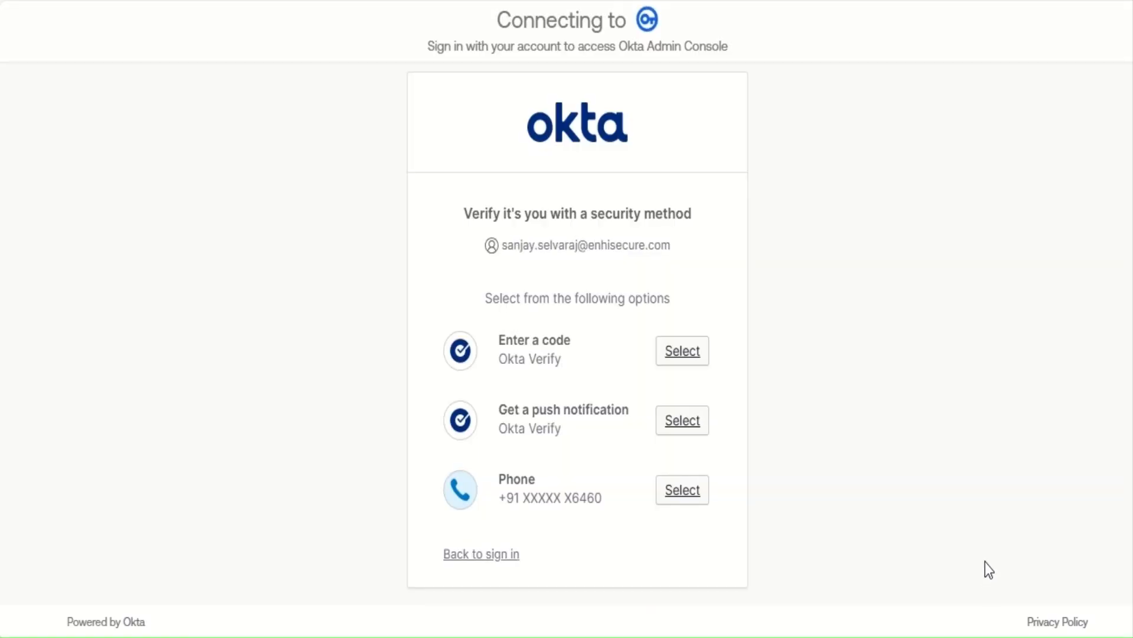
# Verify the administrator's identity by entering the account password
pyautogui.click(687, 429)
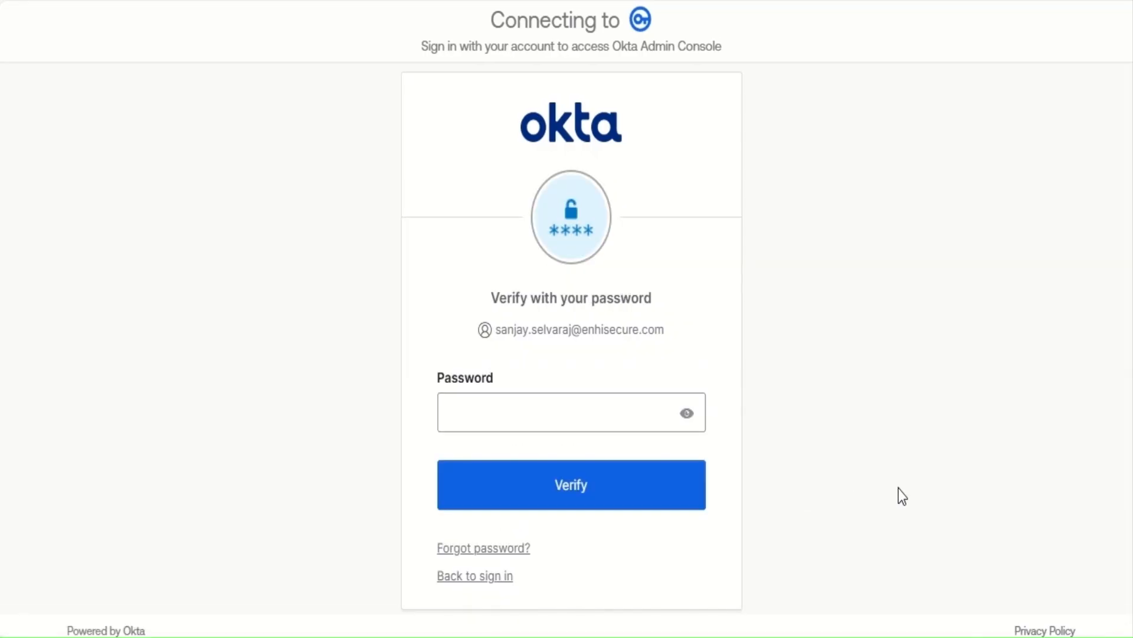
pyautogui.write('••••••••')
pyautogui.press('Return')
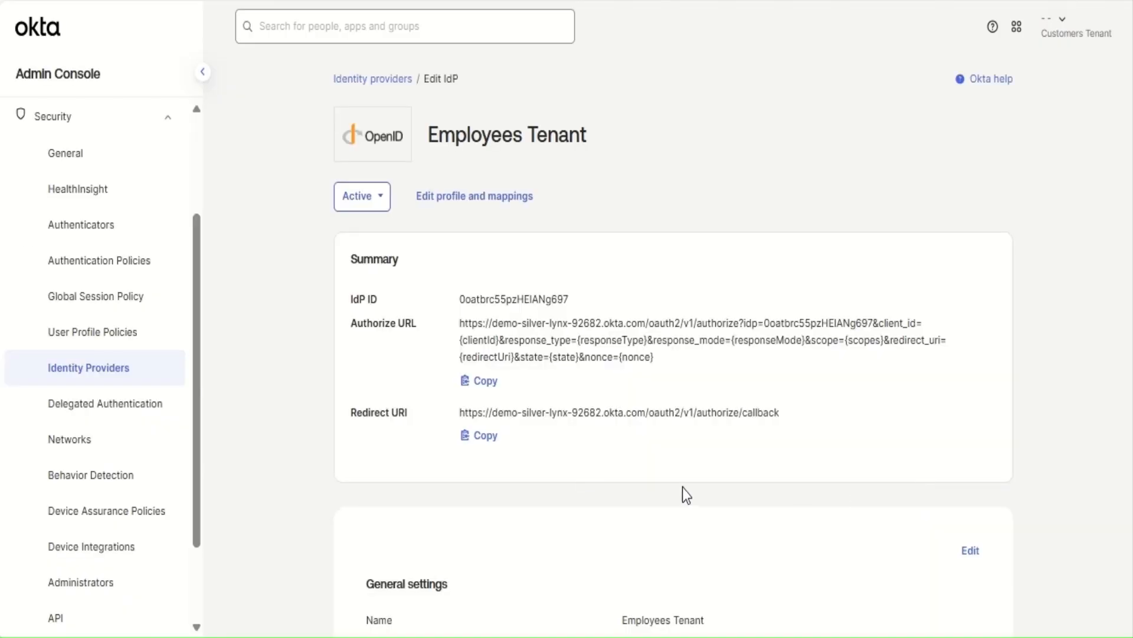
# Copy the identity provider's redirect URI and open the Org2Org OIDC Integration application
pyautogui.click(482, 435)
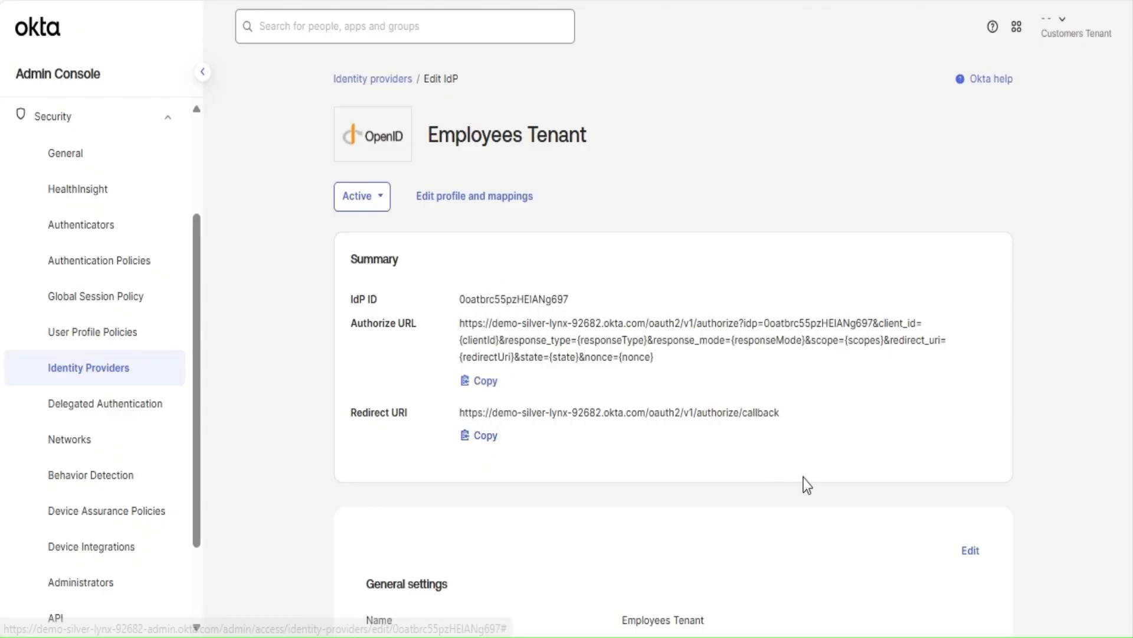
pyautogui.hotkey('alt', 'Tab')
pyautogui.hotkey('alt', 'Tab')
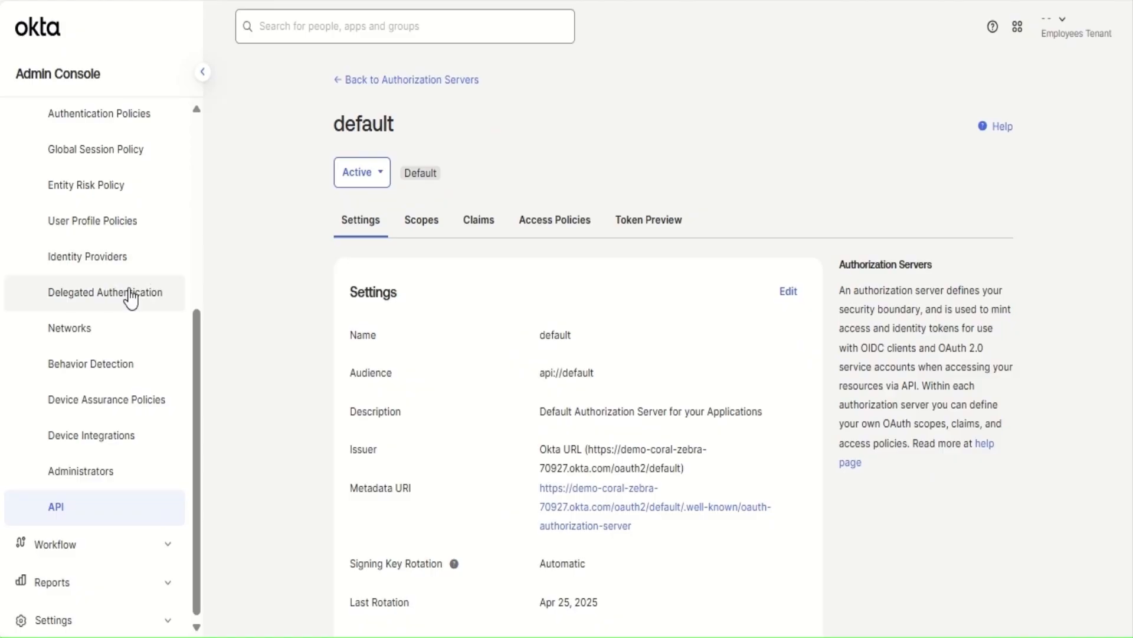
pyautogui.scroll(5, 101, 283)
pyautogui.click(102, 248)
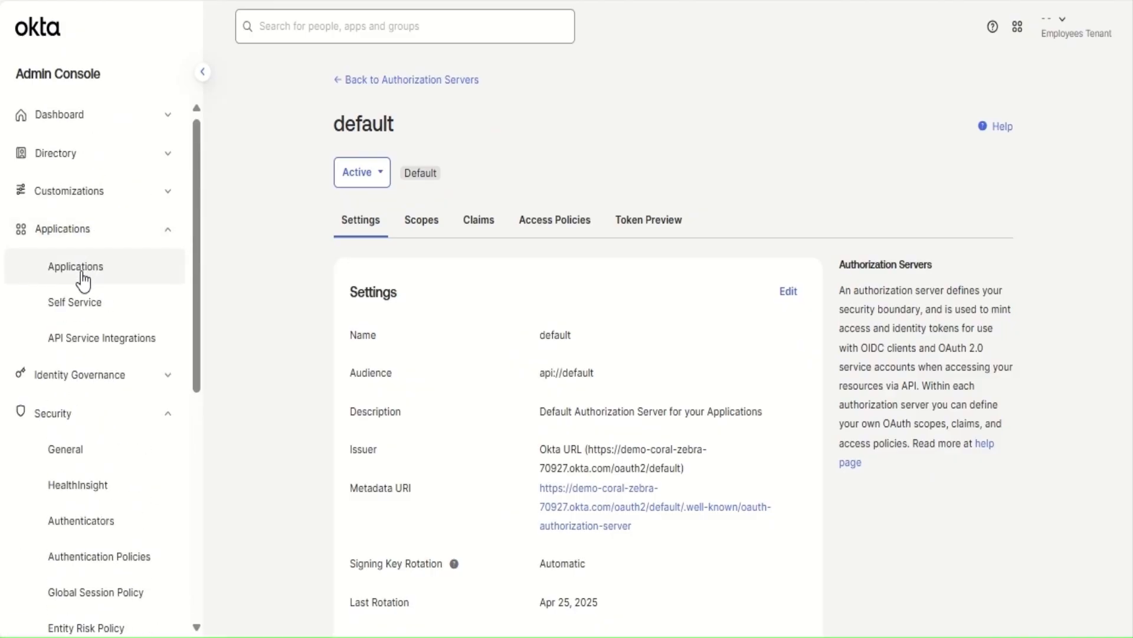
pyautogui.click(80, 273)
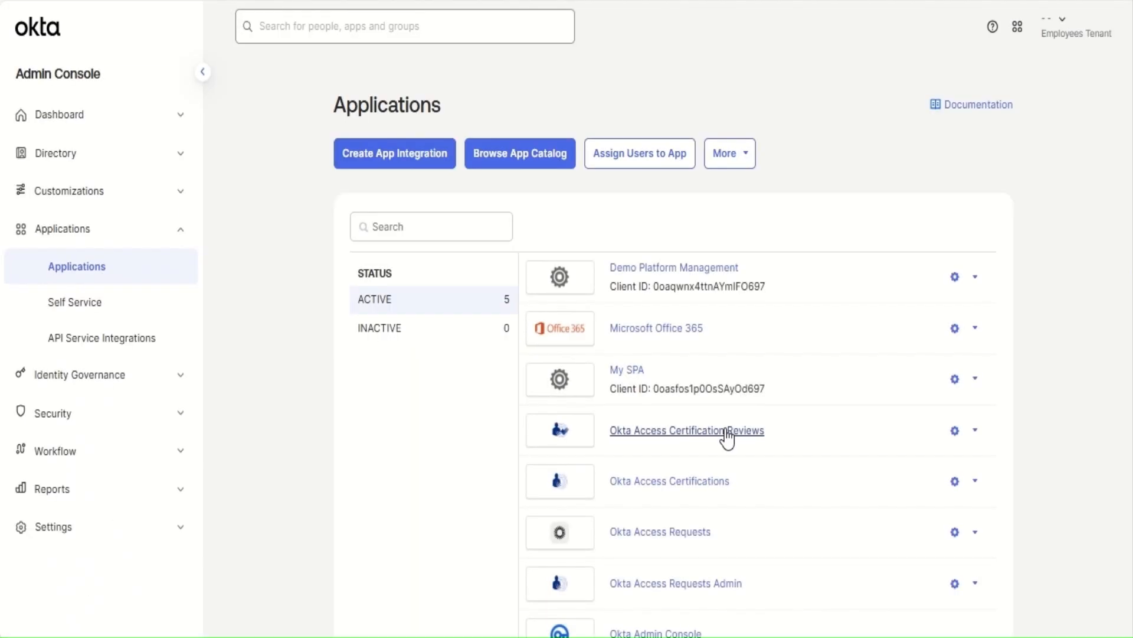
pyautogui.scroll(-10, 728, 435)
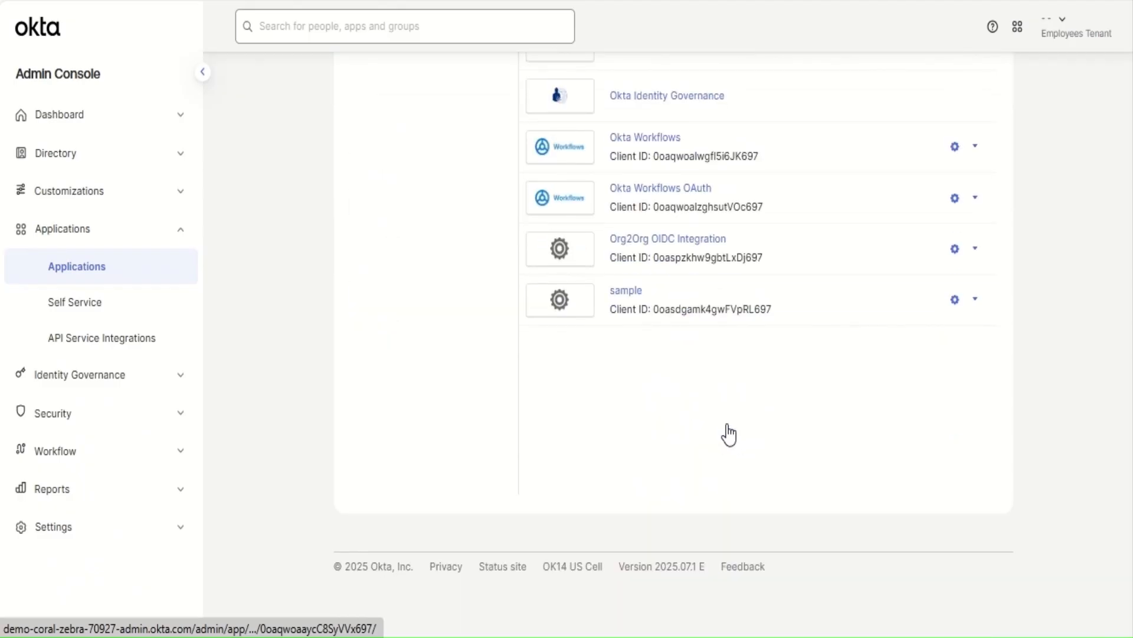
pyautogui.click(665, 241)
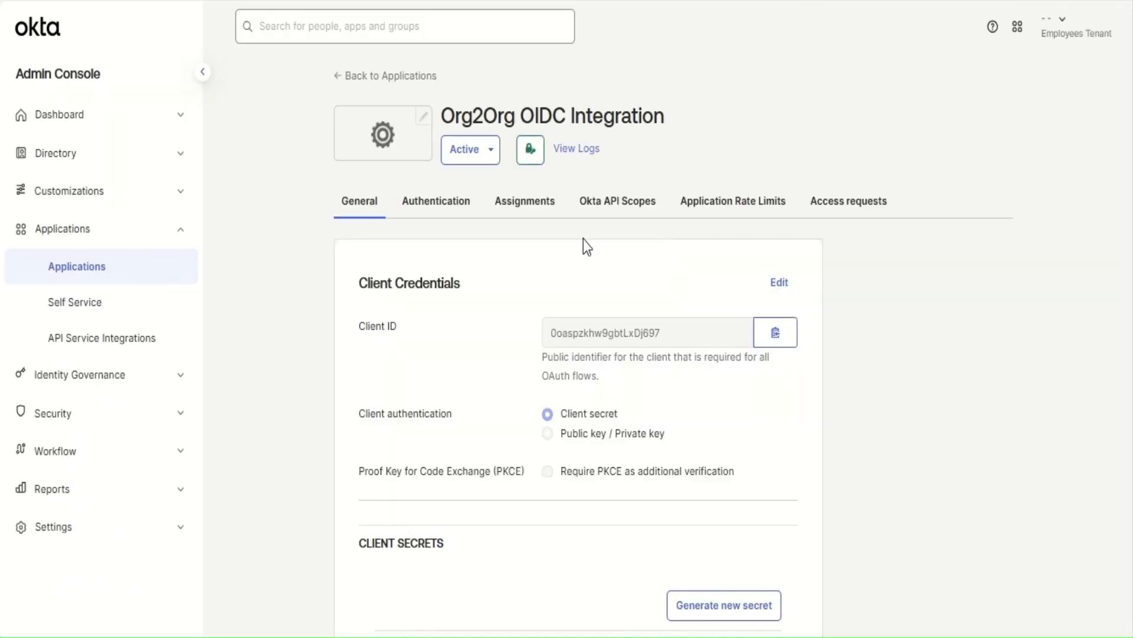
# In General Settings, replace the localhost sign-in redirect URI with the copied callback URL
pyautogui.scroll(-1, 584, 245)
pyautogui.scroll(-10, 588, 318)
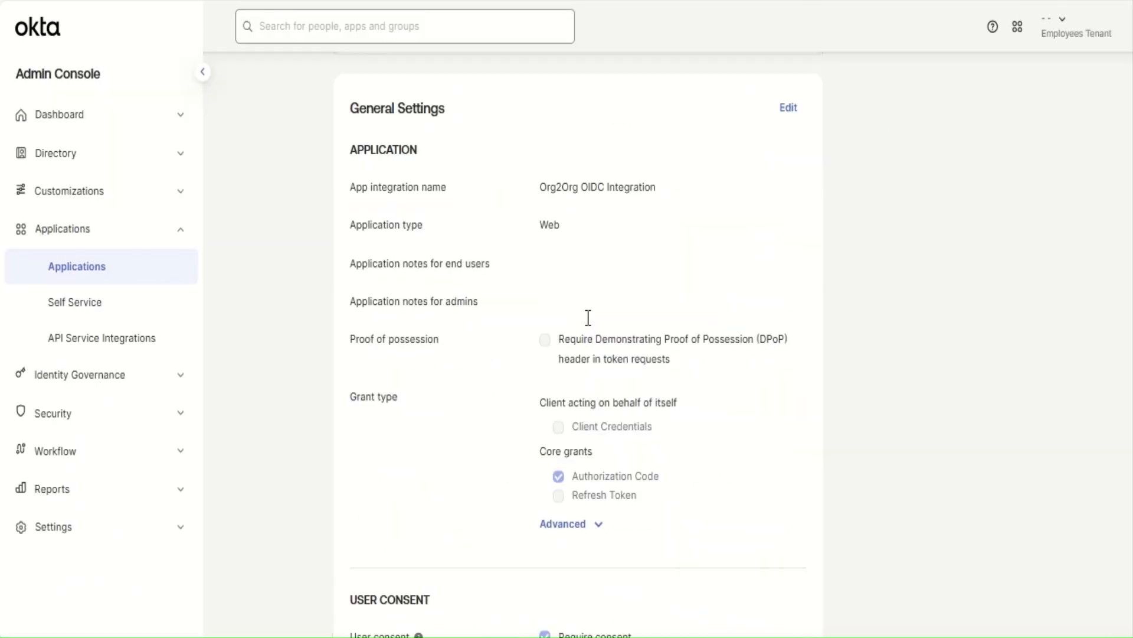
pyautogui.click(798, 108)
pyautogui.scroll(-12, 745, 347)
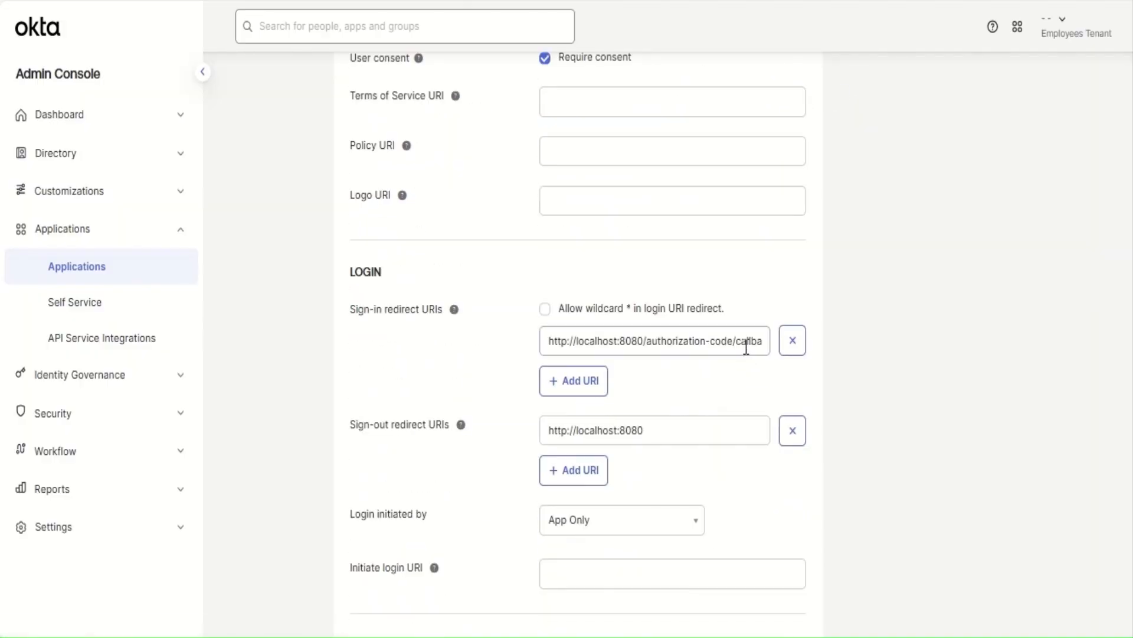
pyautogui.click(721, 352)
pyautogui.hotkey('ctrl', 'a')
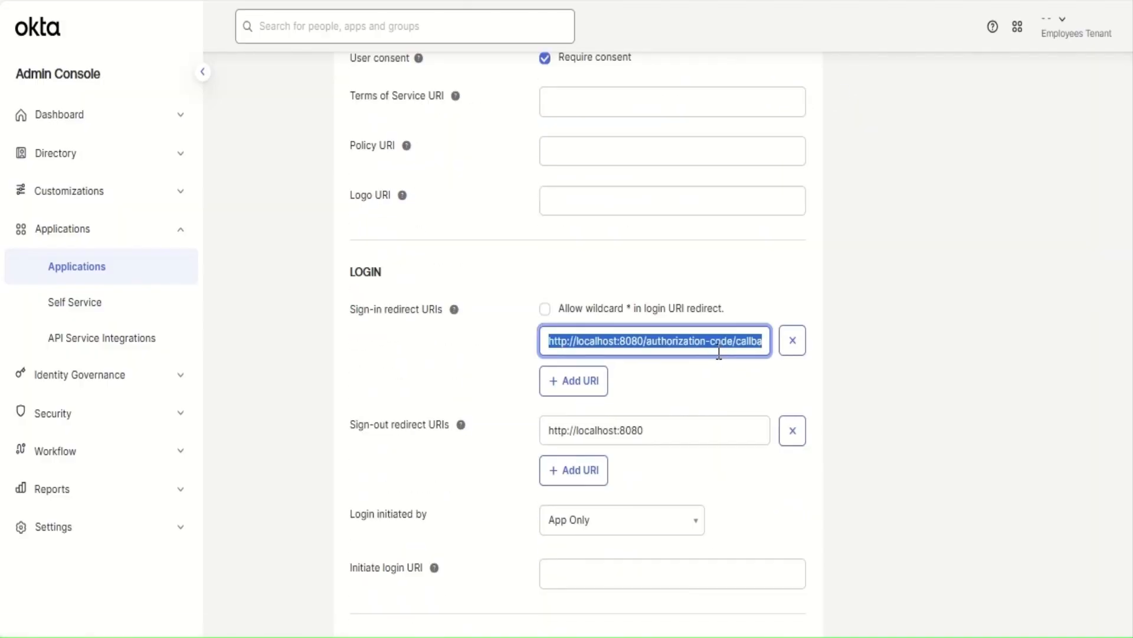
pyautogui.hotkey('ctrl', 'v')
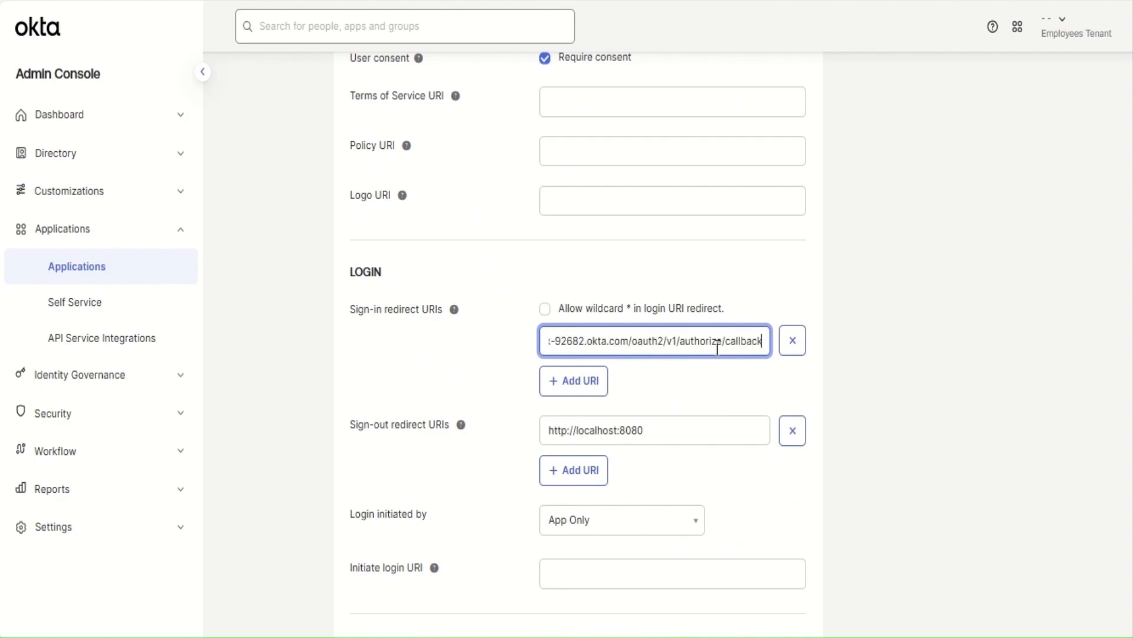
pyautogui.hotkey('ctrl', 'a')
pyautogui.scroll(-1, 732, 375)
pyautogui.scroll(-8, 732, 375)
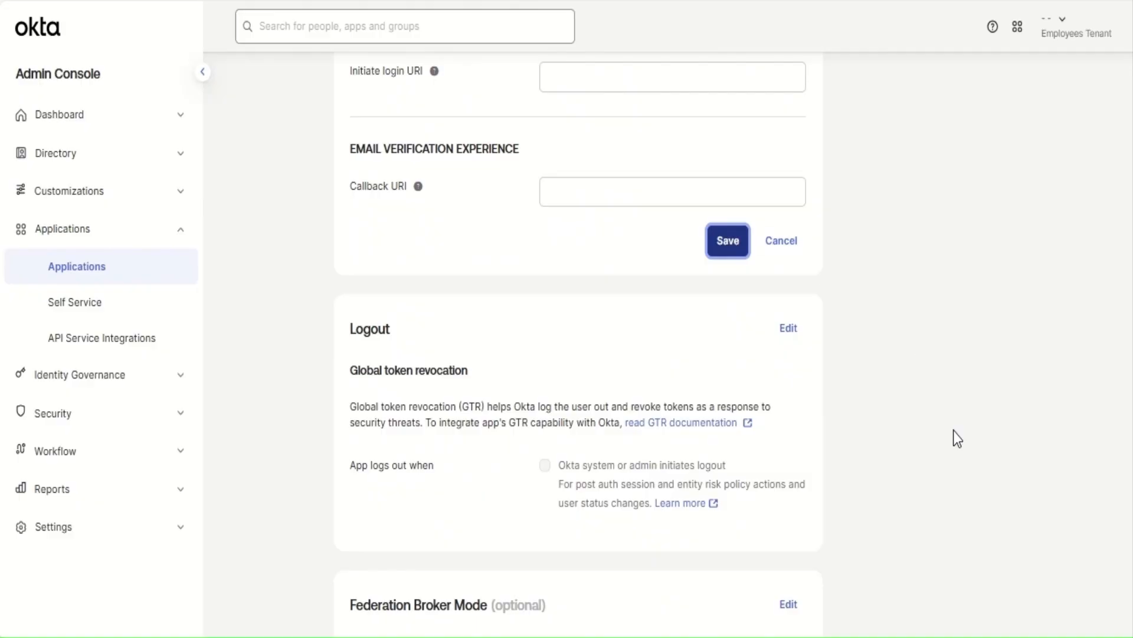
pyautogui.scroll(5, 945, 452)
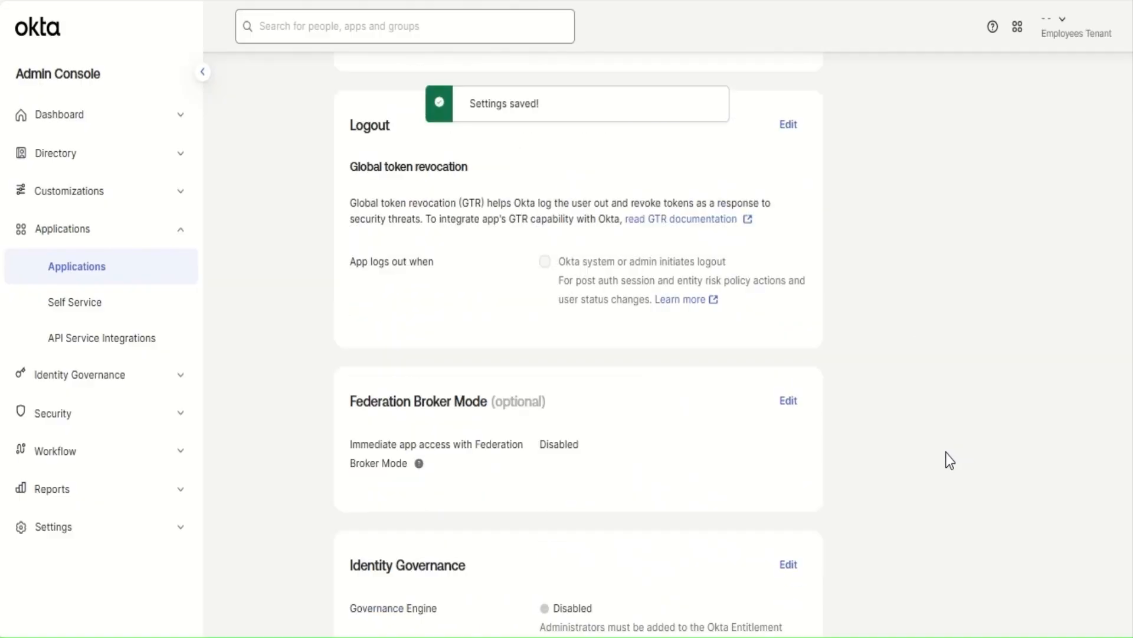
pyautogui.scroll(10, 946, 452)
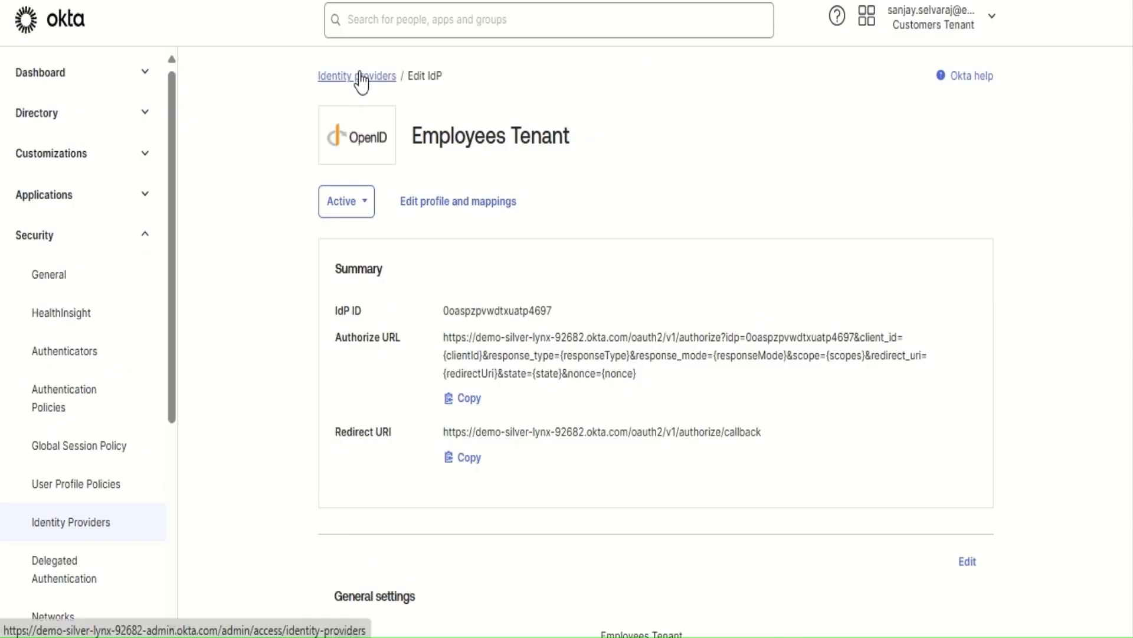
# Start a new identity provider routing rule named IDP_Employees_Rule
pyautogui.click(361, 80)
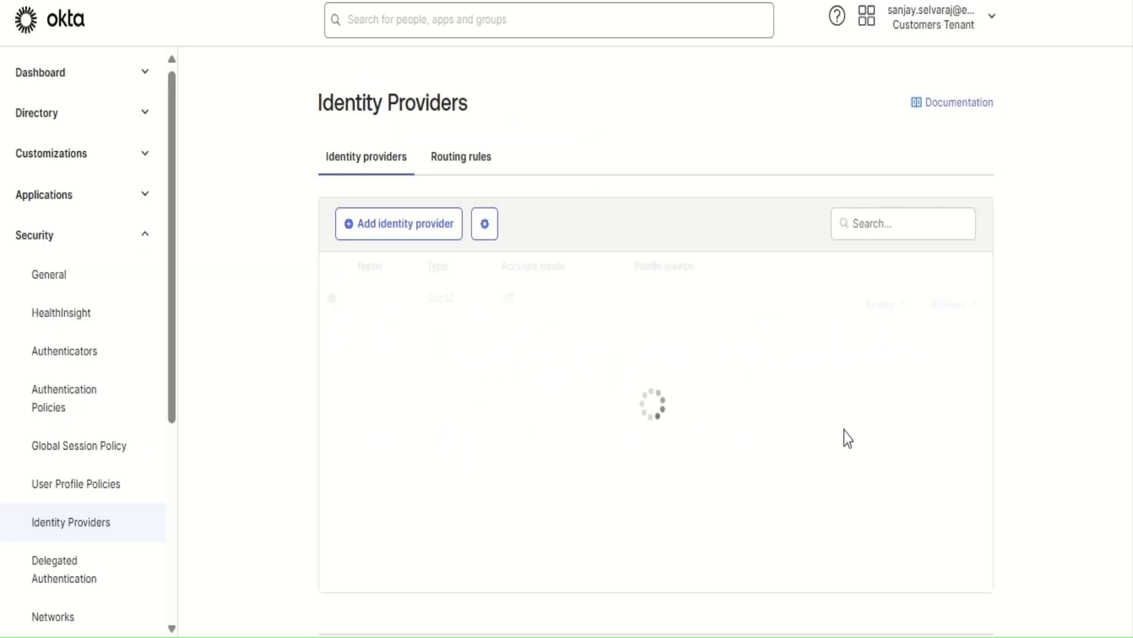
pyautogui.click(483, 158)
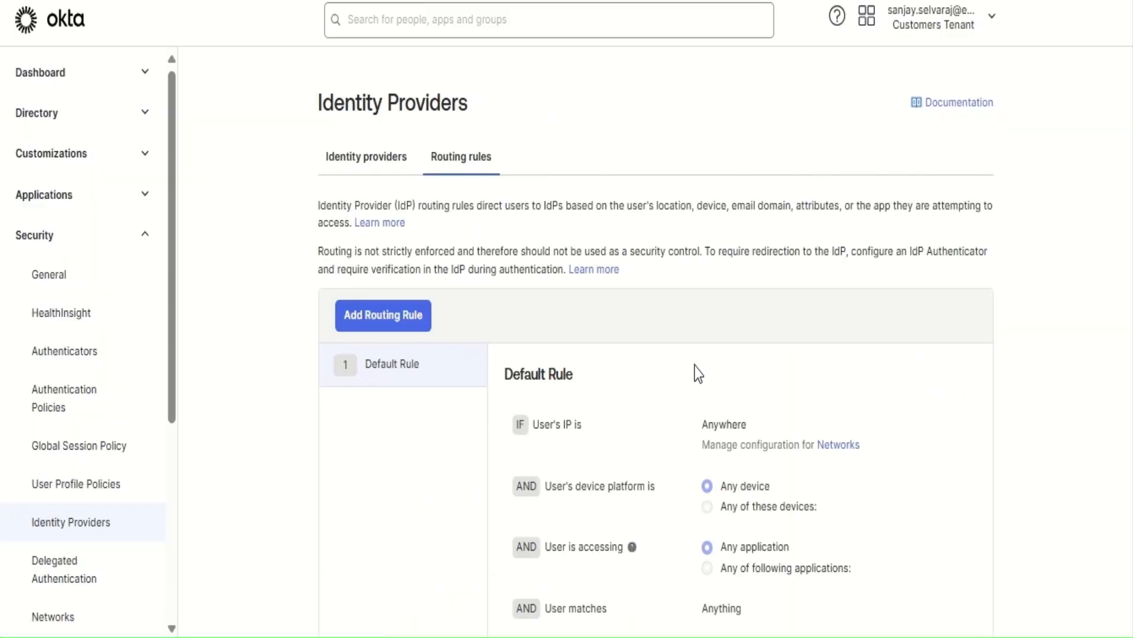
pyautogui.click(402, 317)
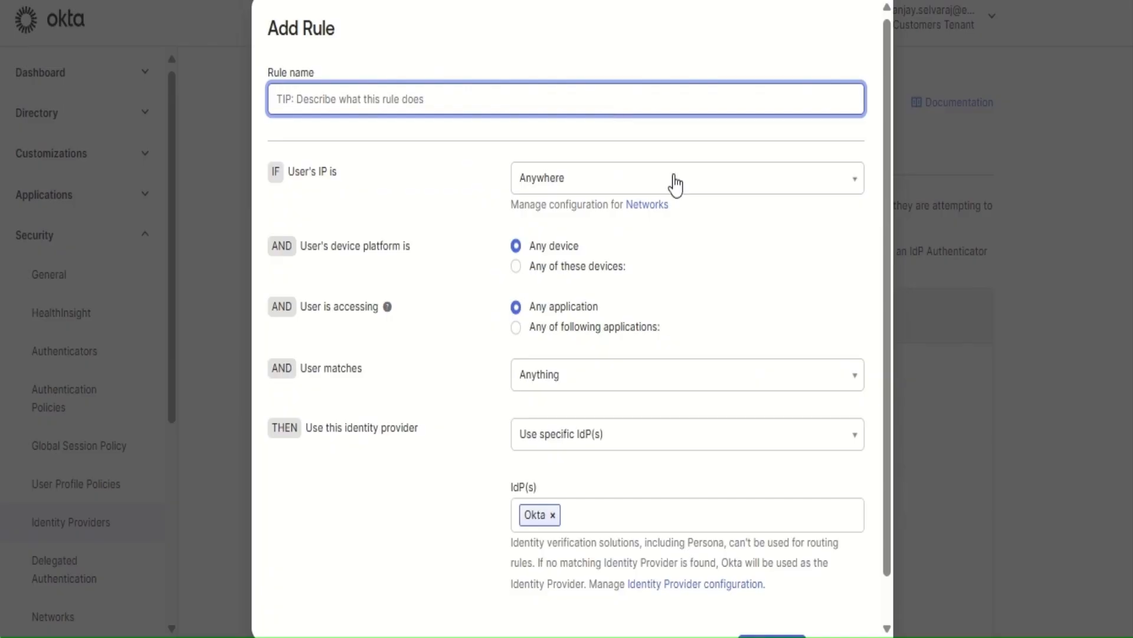
pyautogui.write('IDO')
pyautogui.press('BackSpace')
pyautogui.write('P_Employees')
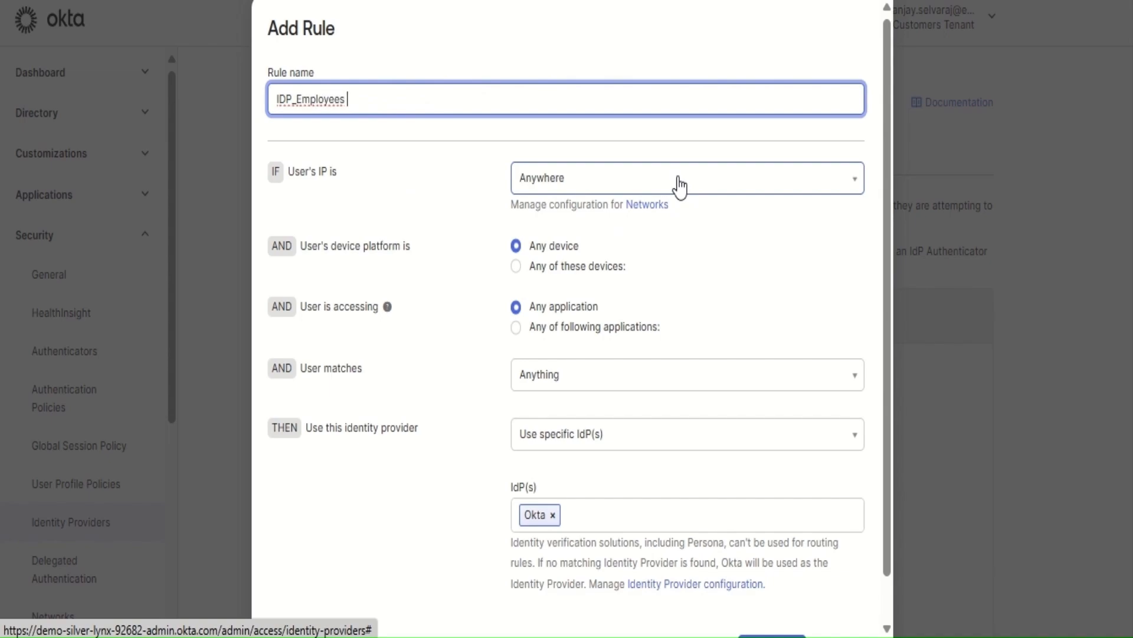
pyautogui.press('BackSpace')
pyautogui.write('_Rule')
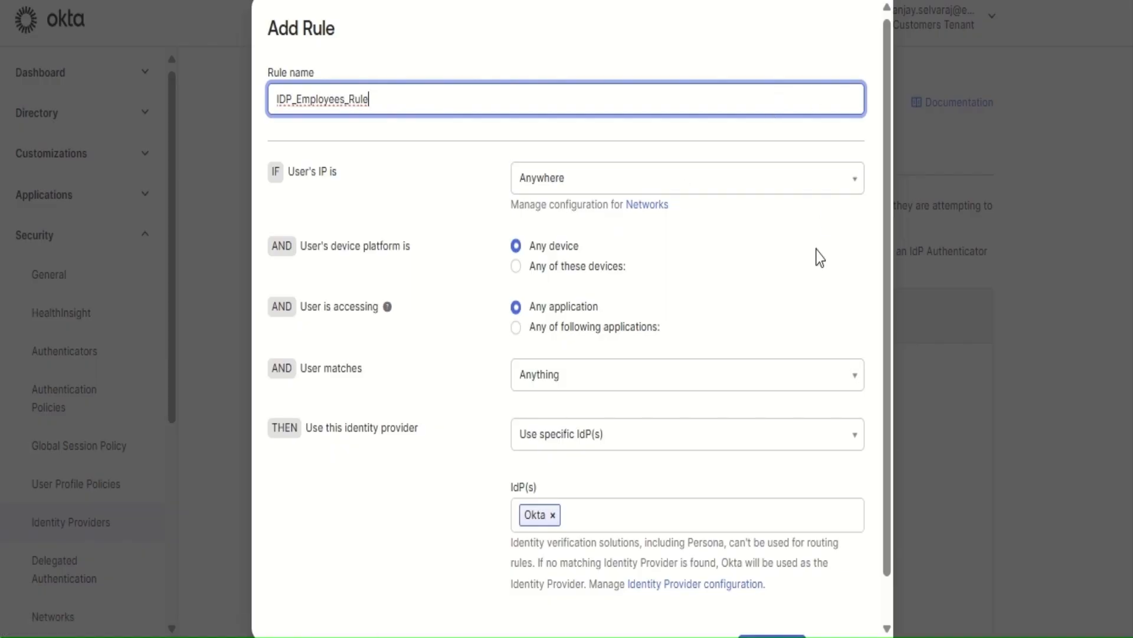
# Target the rule at the Employees Tenant identity provider, then create and activate it
pyautogui.scroll(-1, 787, 289)
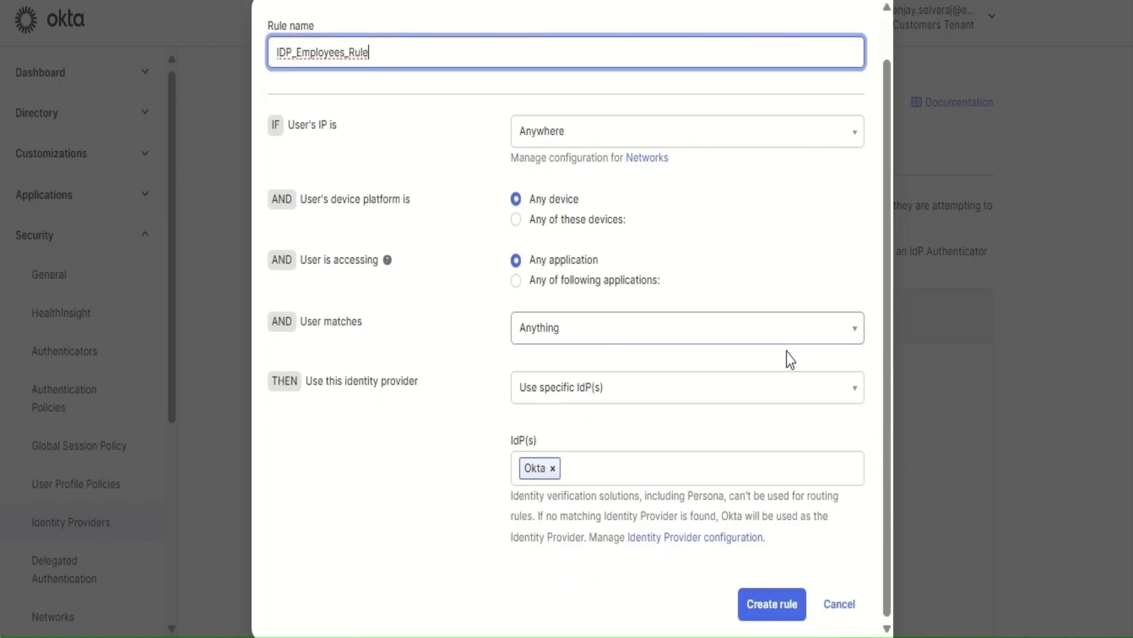
pyautogui.click(696, 482)
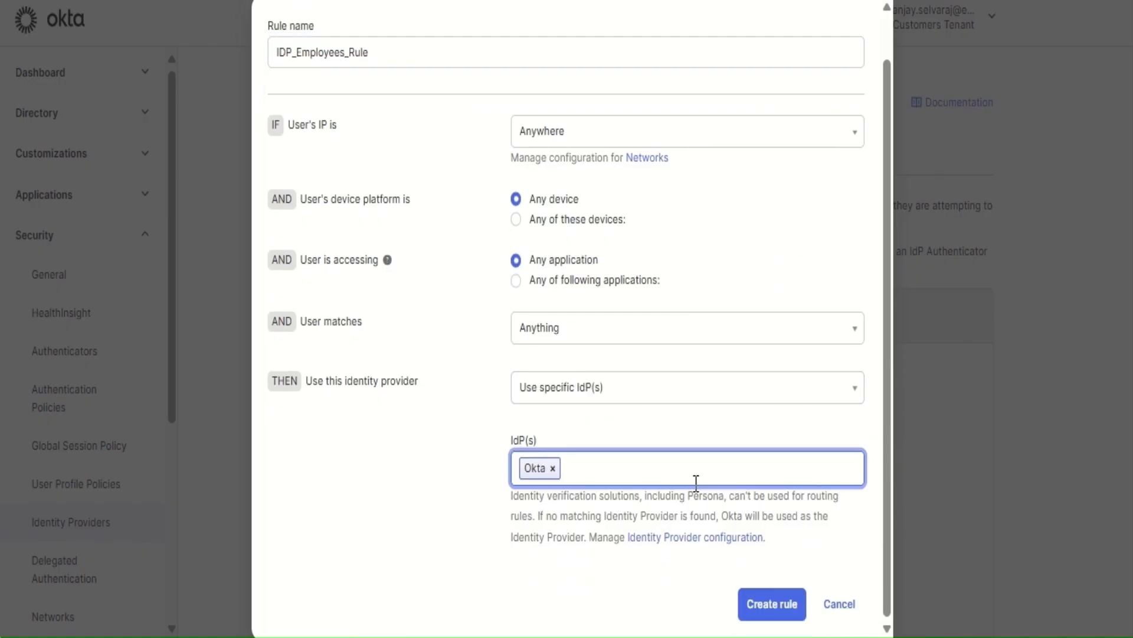
pyautogui.write('e')
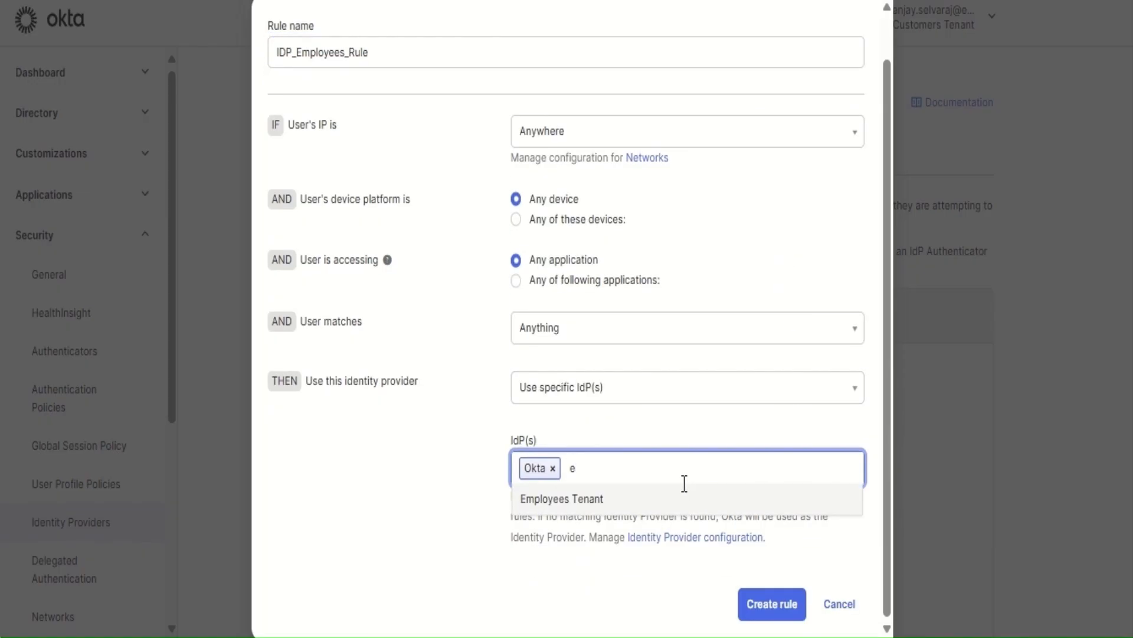
pyautogui.click(596, 499)
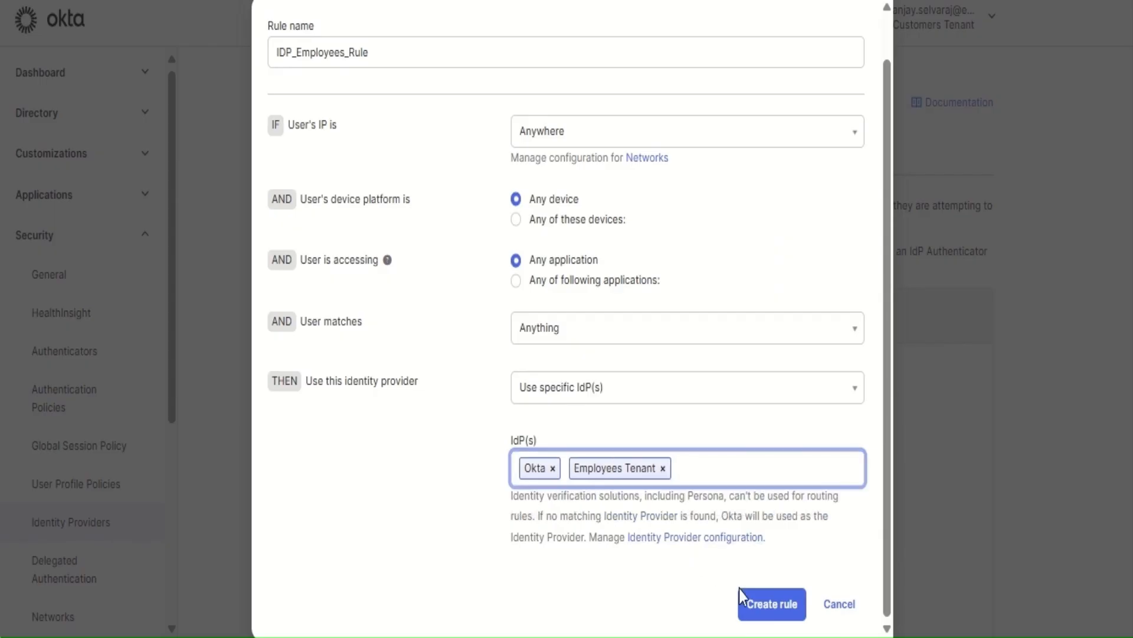
pyautogui.click(773, 608)
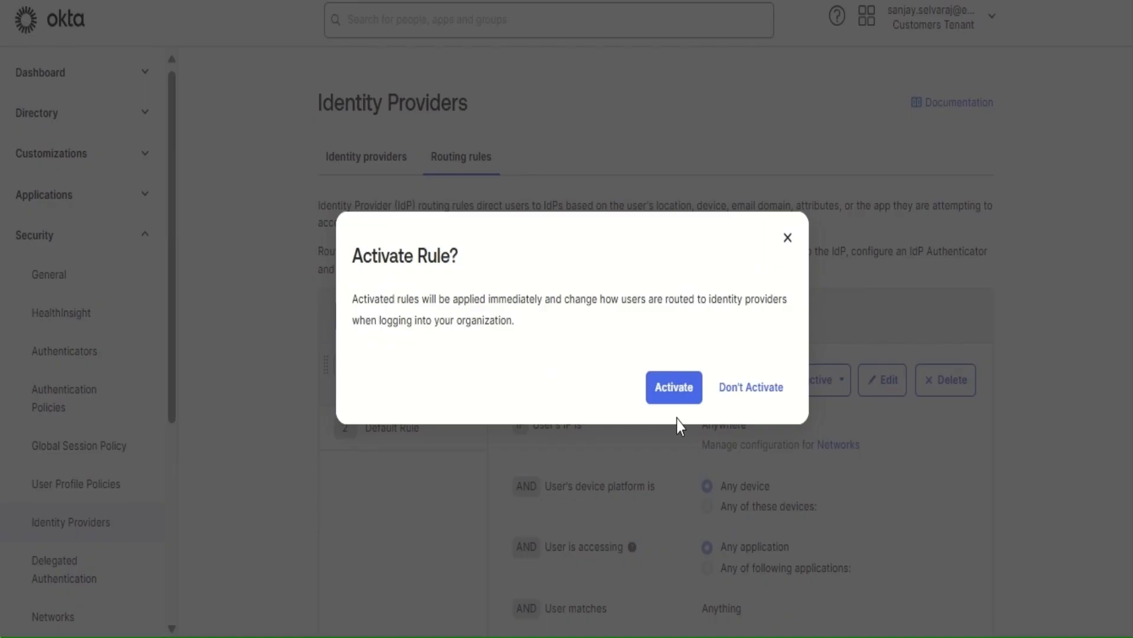
pyautogui.click(671, 391)
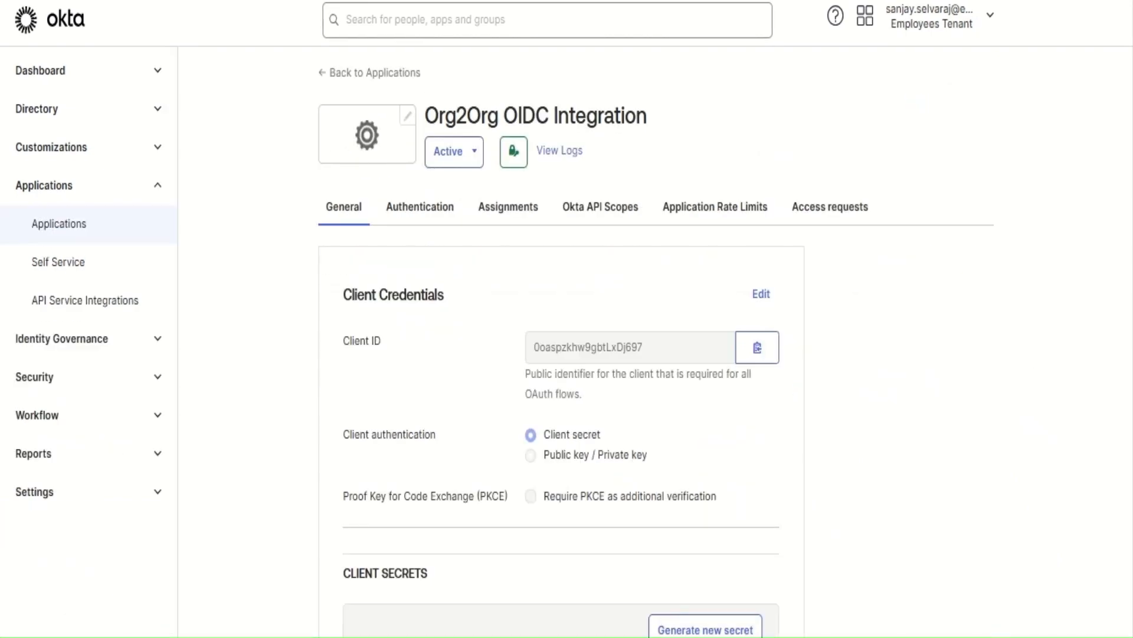
# Assign Org2Org OIDC Integration to a single user through Assign to People
pyautogui.click(529, 206)
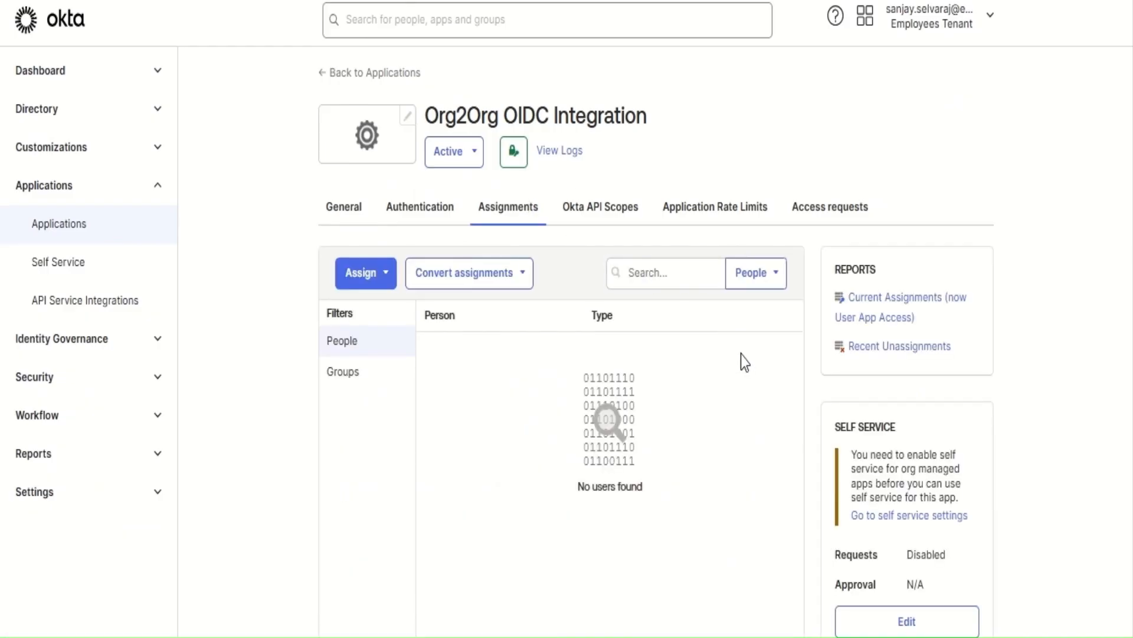
pyautogui.click(382, 270)
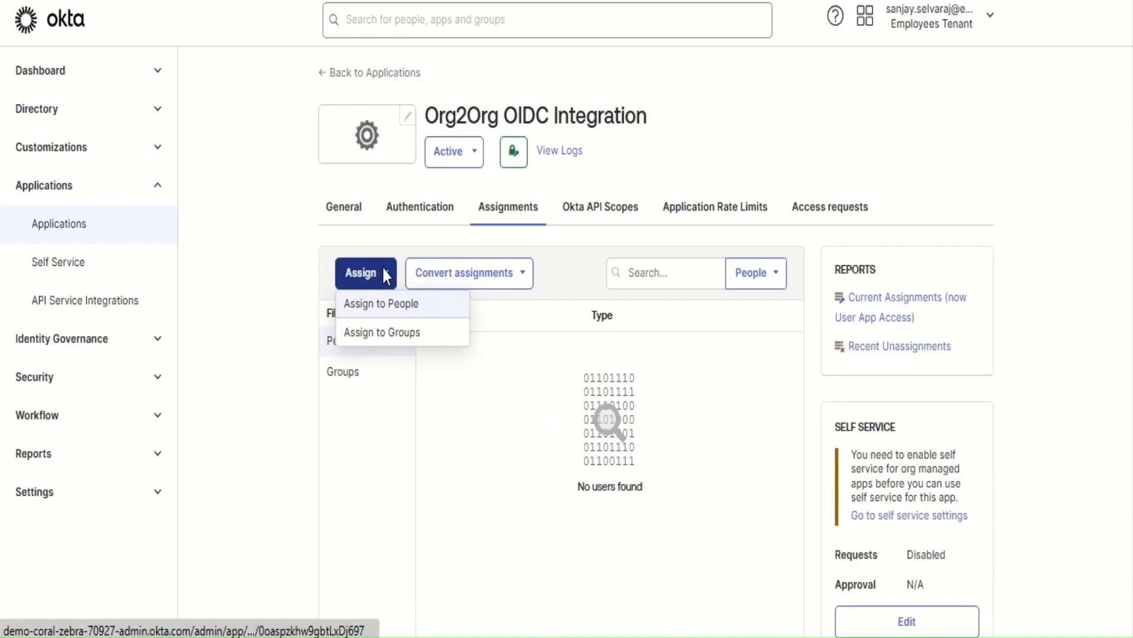
pyautogui.click(388, 304)
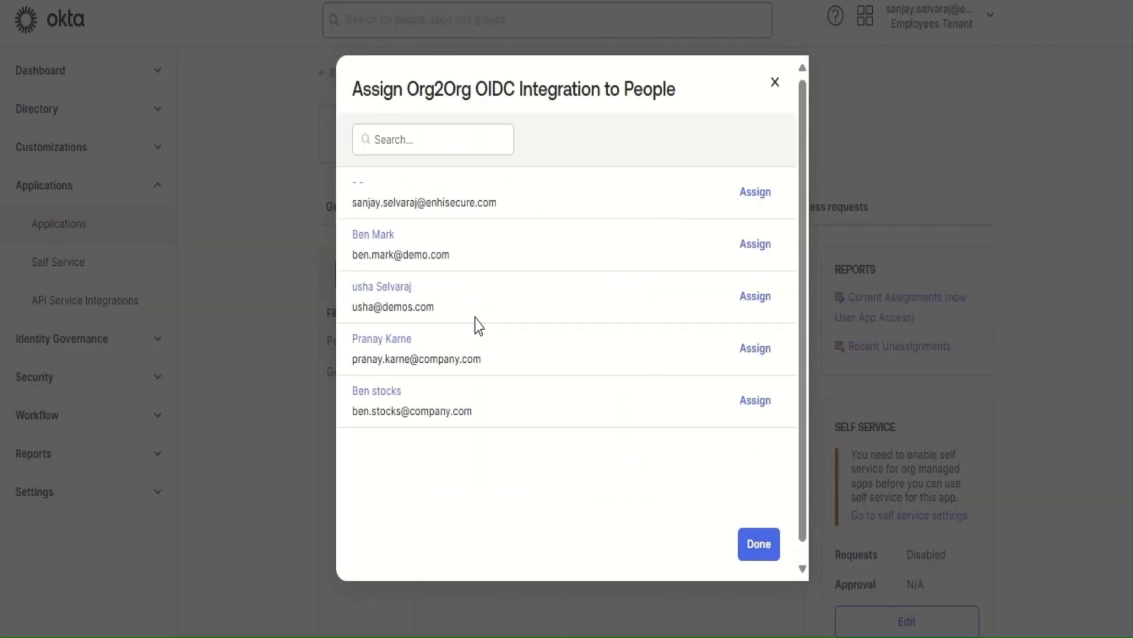
pyautogui.click(767, 349)
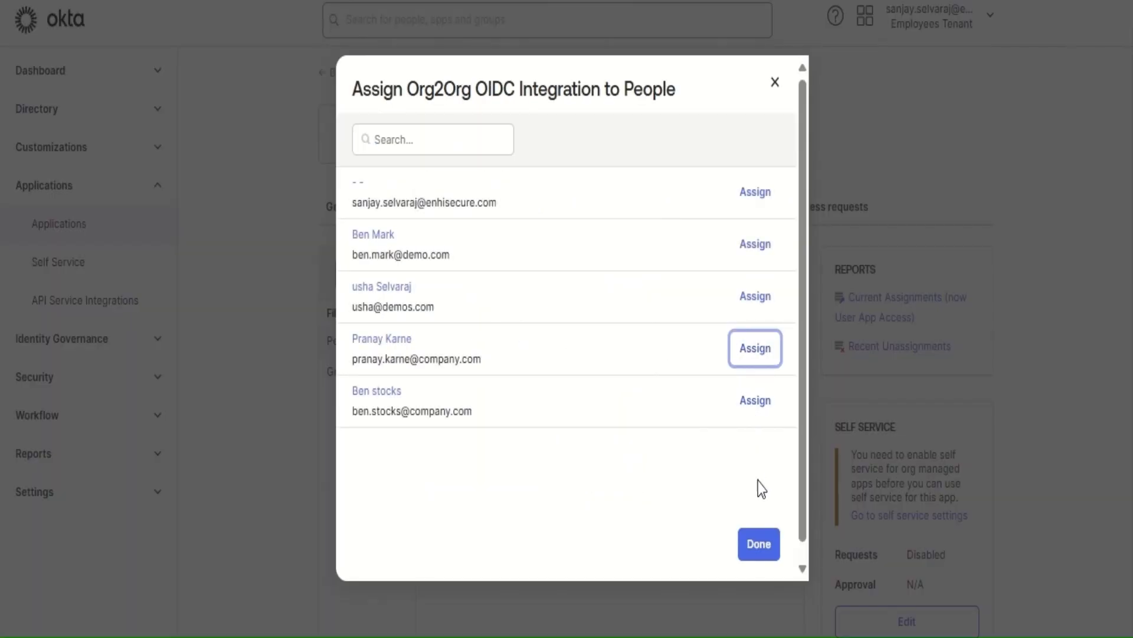
pyautogui.scroll(-10, 774, 484)
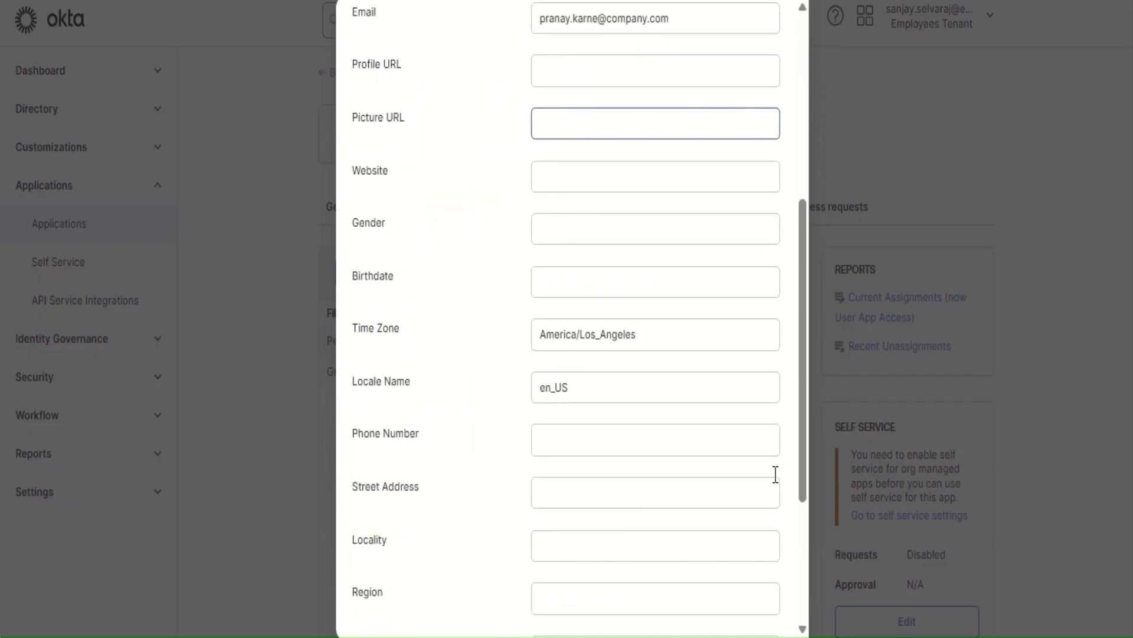
pyautogui.click(688, 602)
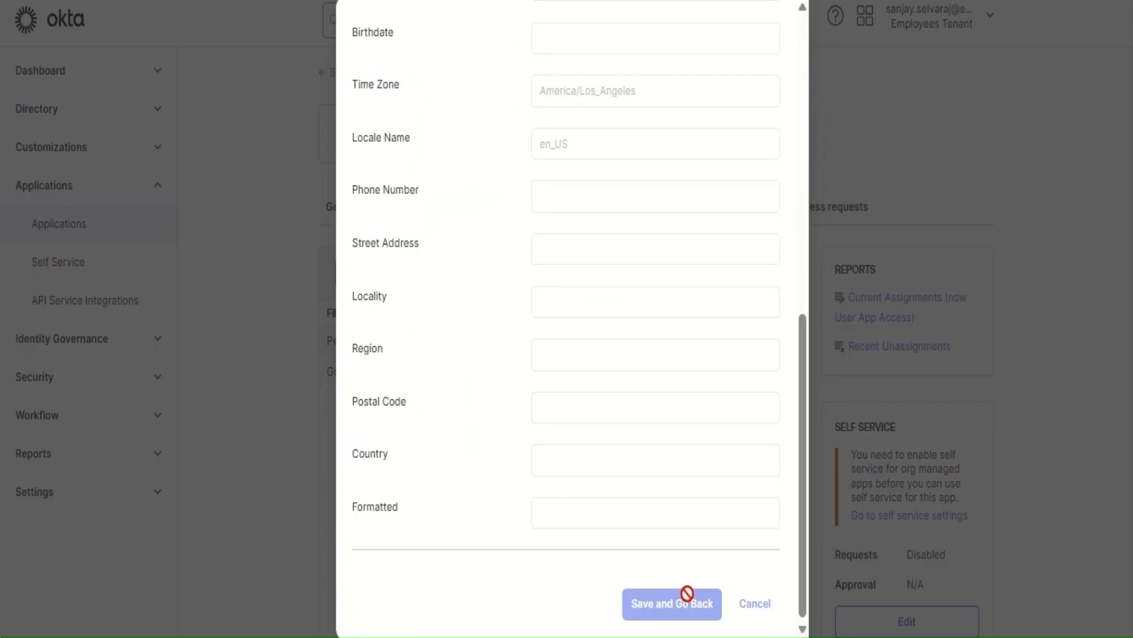
pyautogui.click(759, 543)
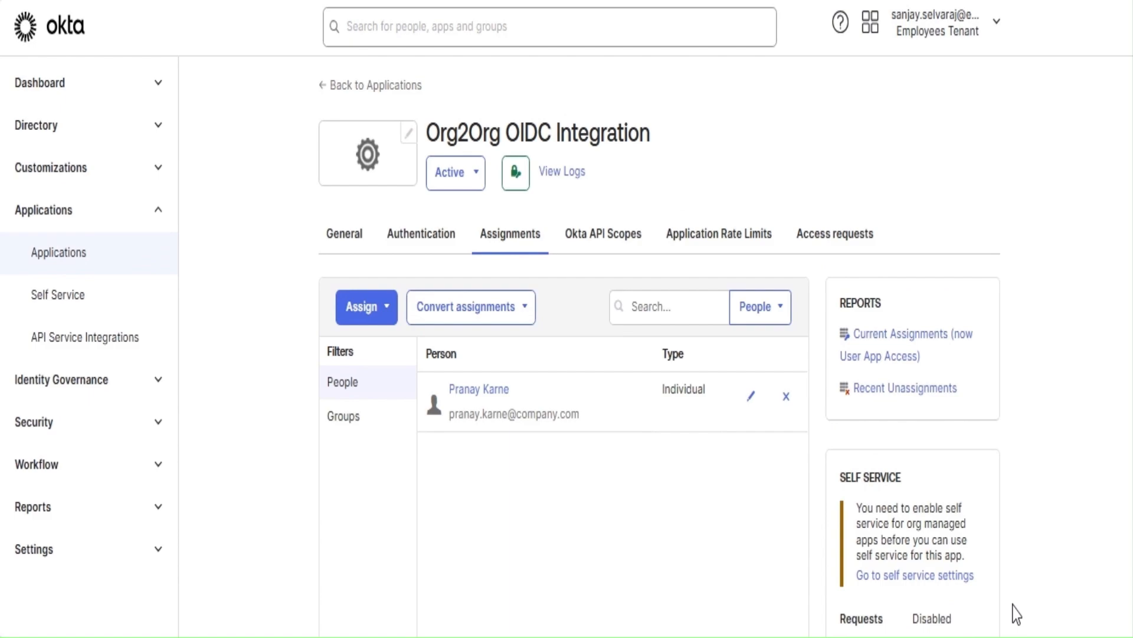
# Load the Identity Bank app at localhost:3000 in a new private browser window
pyautogui.hotkey('ctrl', 't')
pyautogui.write('localhost')
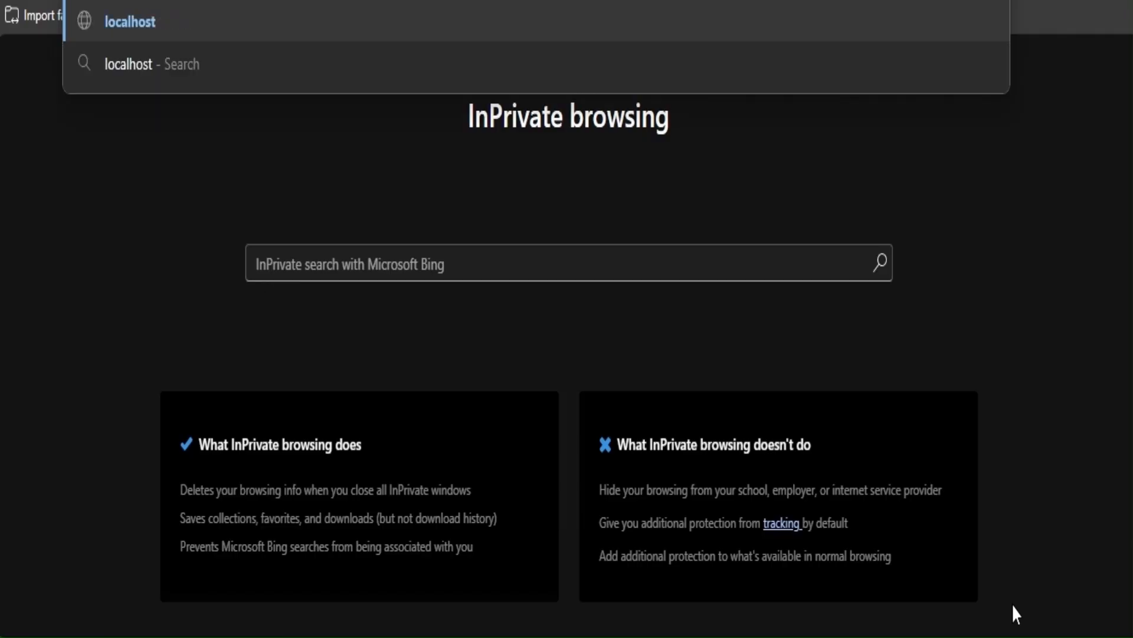
pyautogui.write(':3000')
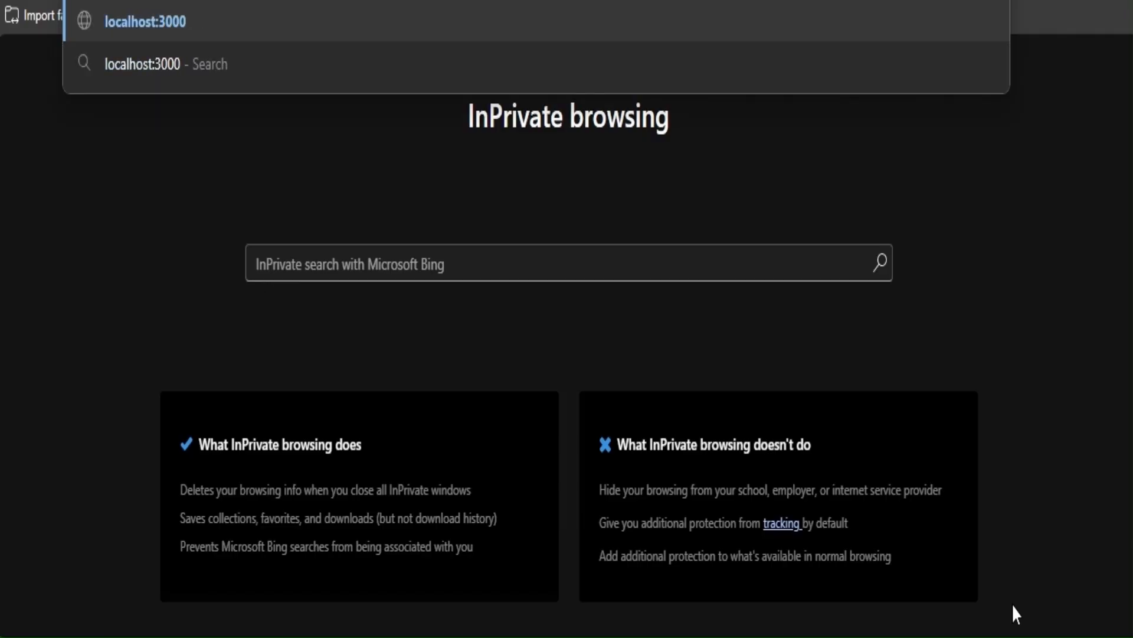
pyautogui.press('Return')
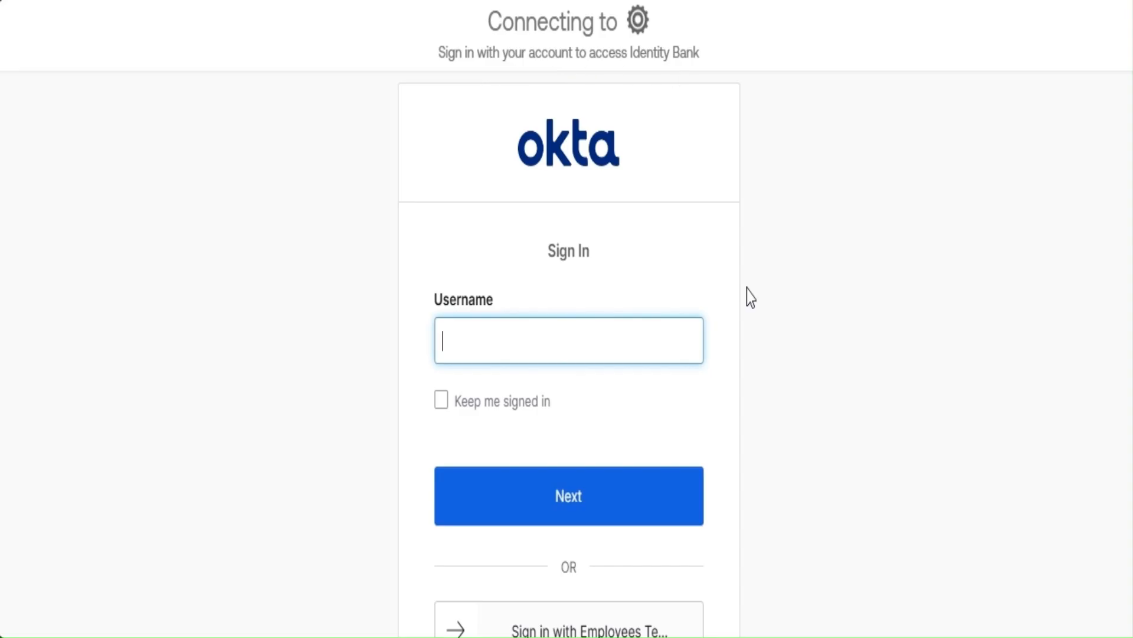
# Choose Sign in with Employees Tenant and submit the assigned user's saved username
pyautogui.scroll(-3, 740, 277)
pyautogui.click(637, 481)
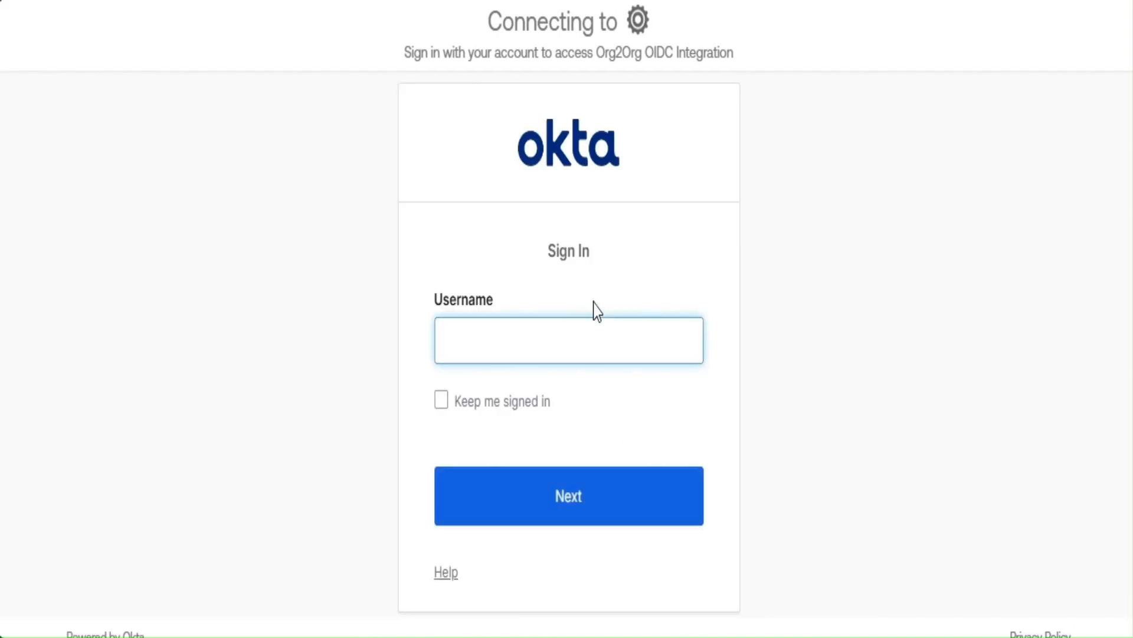
pyautogui.click(589, 339)
pyautogui.click(591, 427)
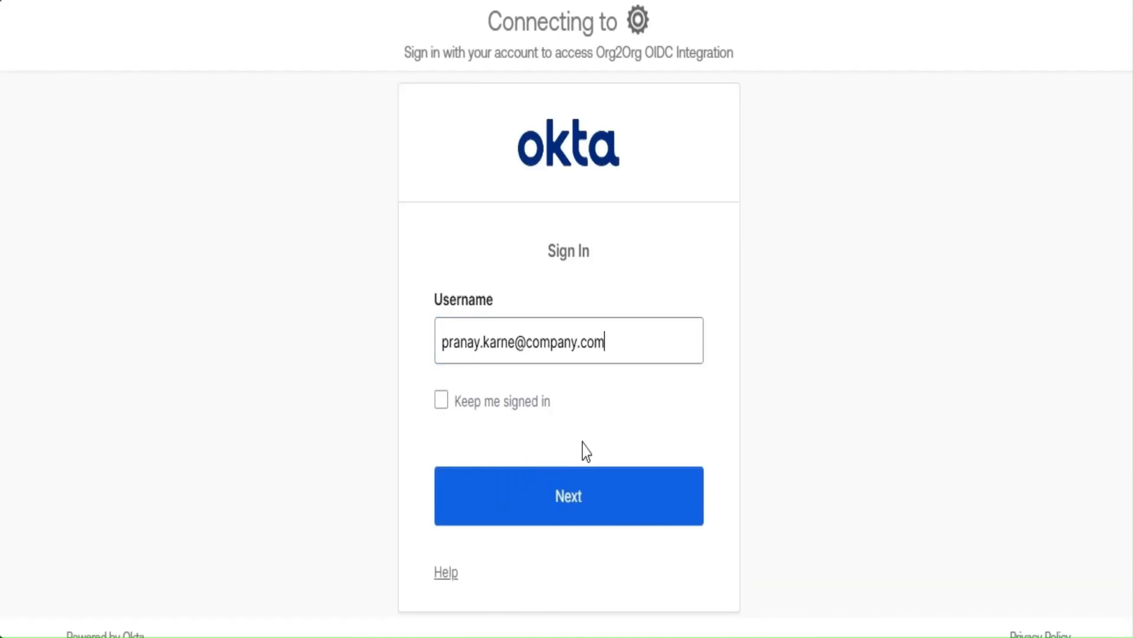
pyautogui.click(581, 493)
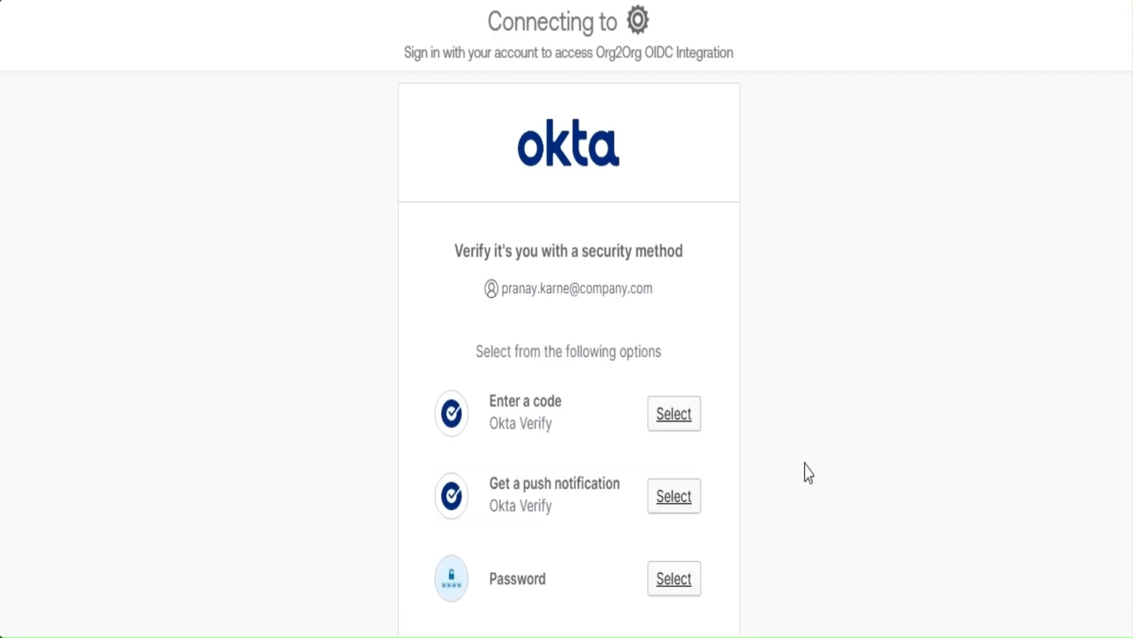
# Verify with an Okta Verify code, then enter the account password to finish signing in
pyautogui.click(672, 416)
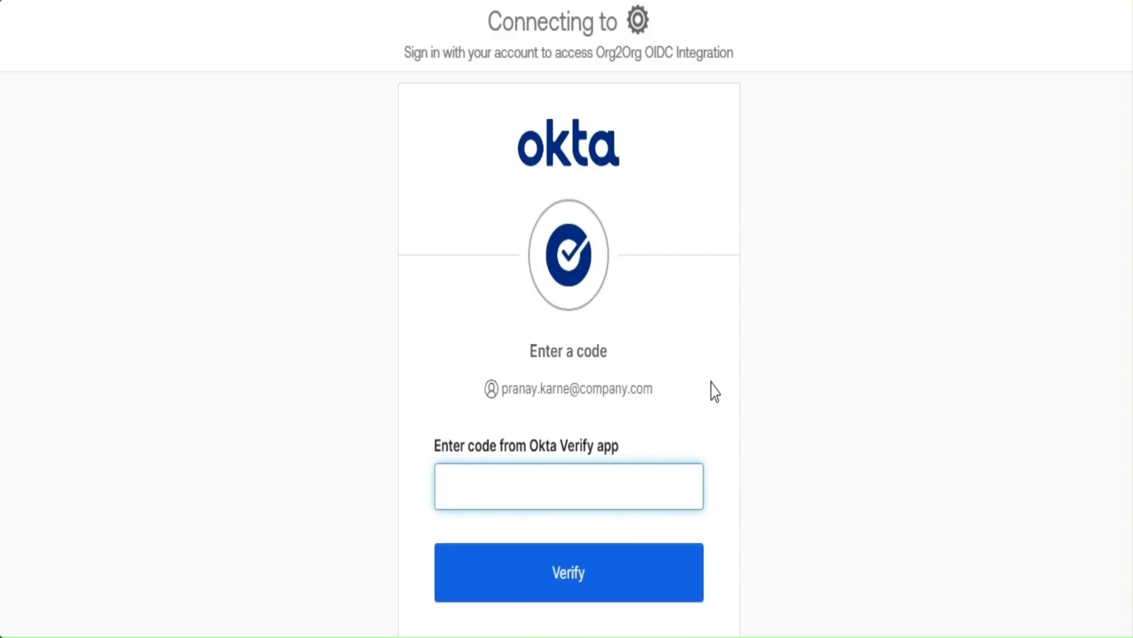
pyautogui.press('Return')
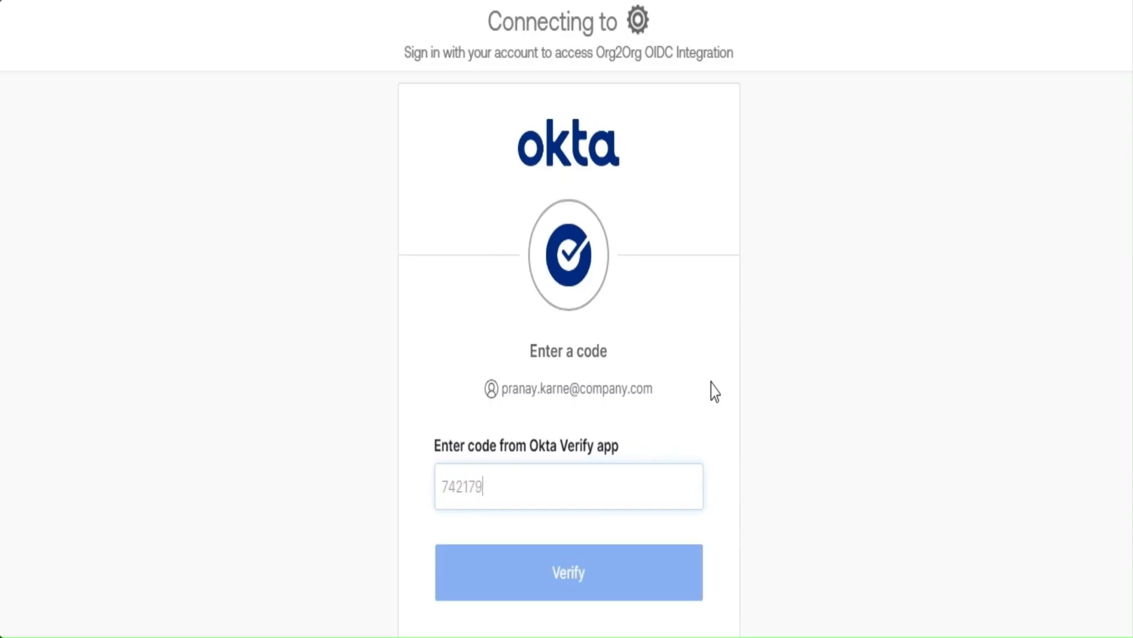
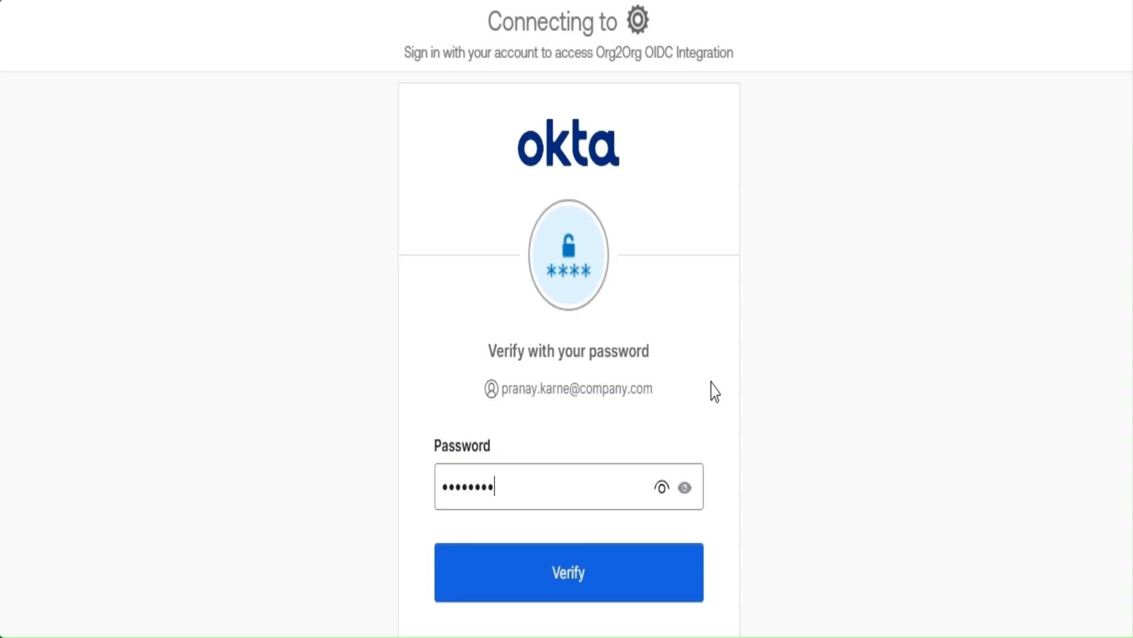
pyautogui.press('Return')
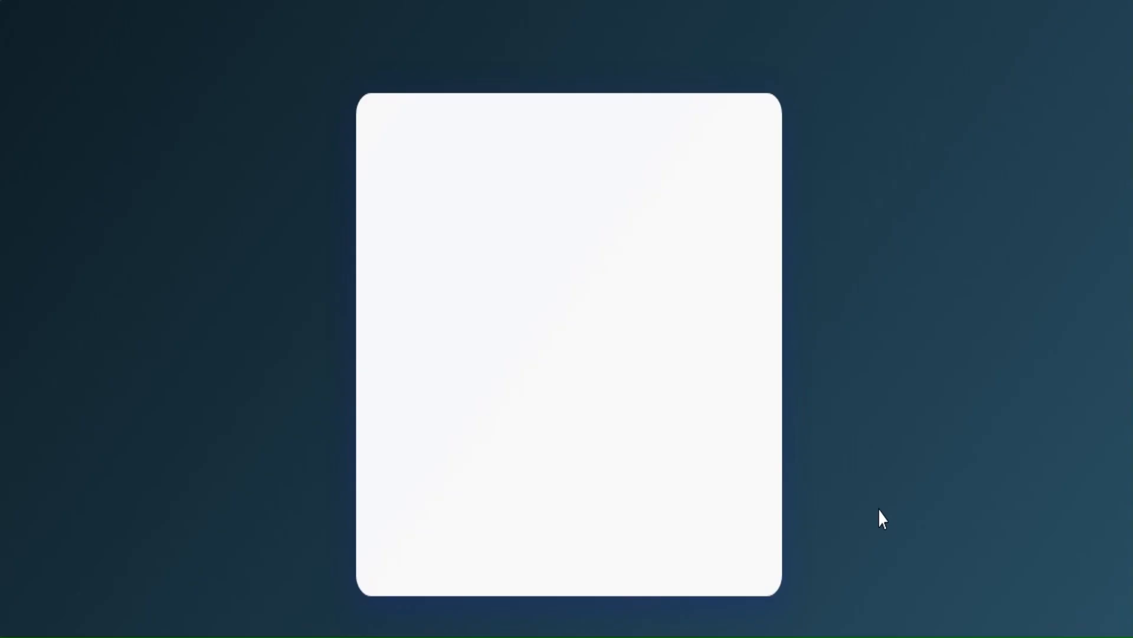
# View the Transfer and Support sections, then return to the Accounts balances
pyautogui.scroll(-2, 897, 467)
pyautogui.scroll(2, 907, 456)
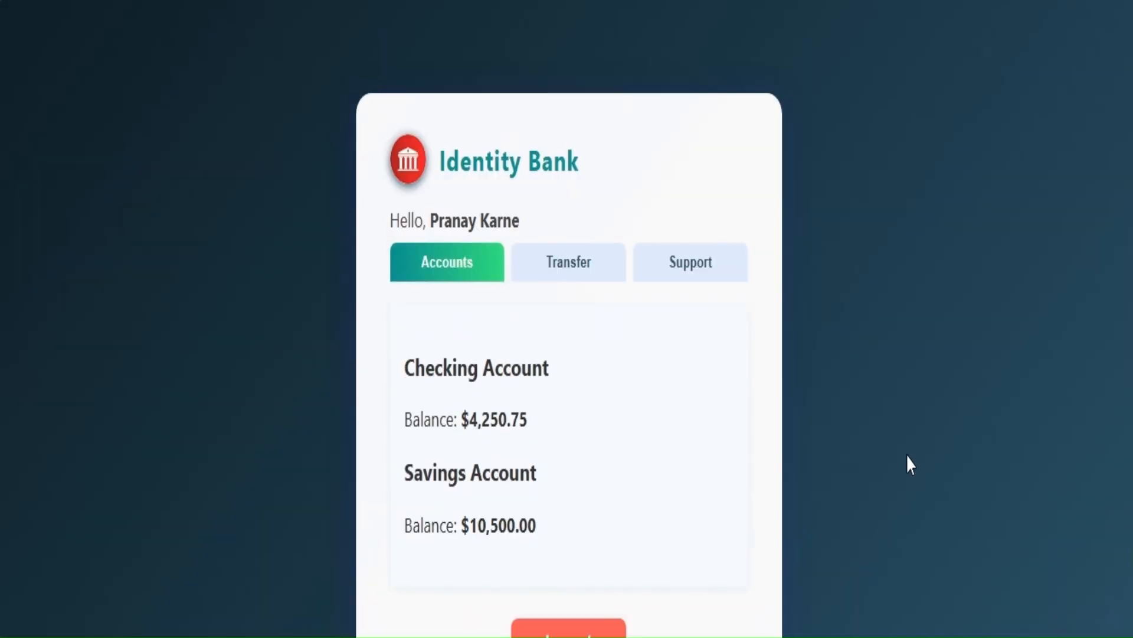
pyautogui.click(596, 277)
pyautogui.click(686, 277)
pyautogui.click(445, 266)
pyautogui.scroll(-2, 946, 498)
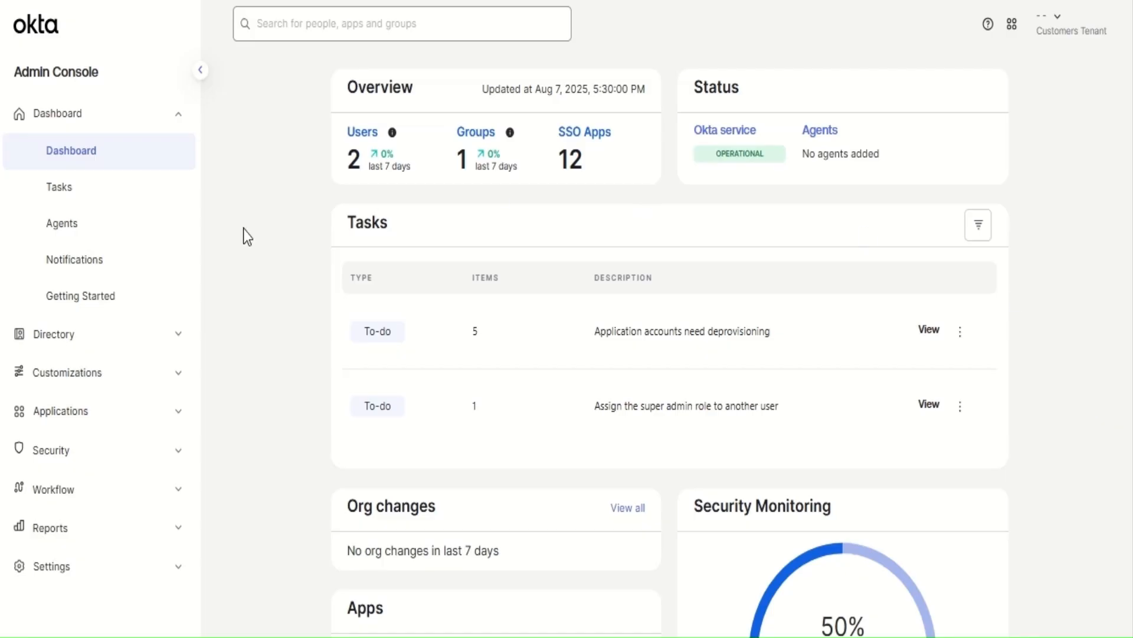
# Open the IDP-Employees group under Directory > Groups, then advance to the contact details slide
pyautogui.click(151, 341)
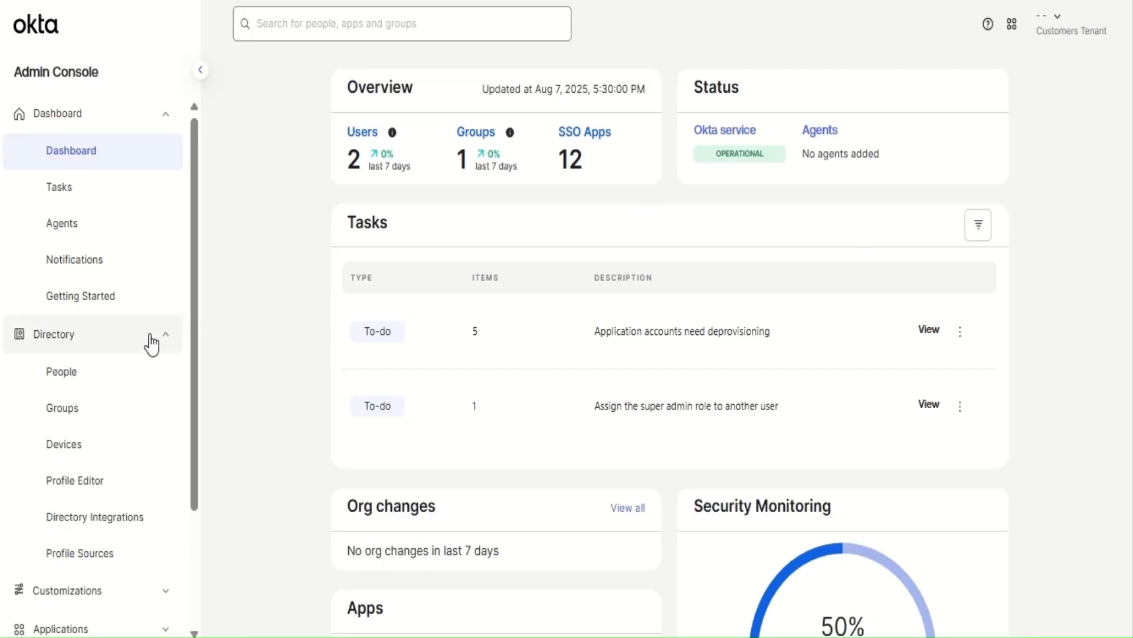
pyautogui.click(115, 421)
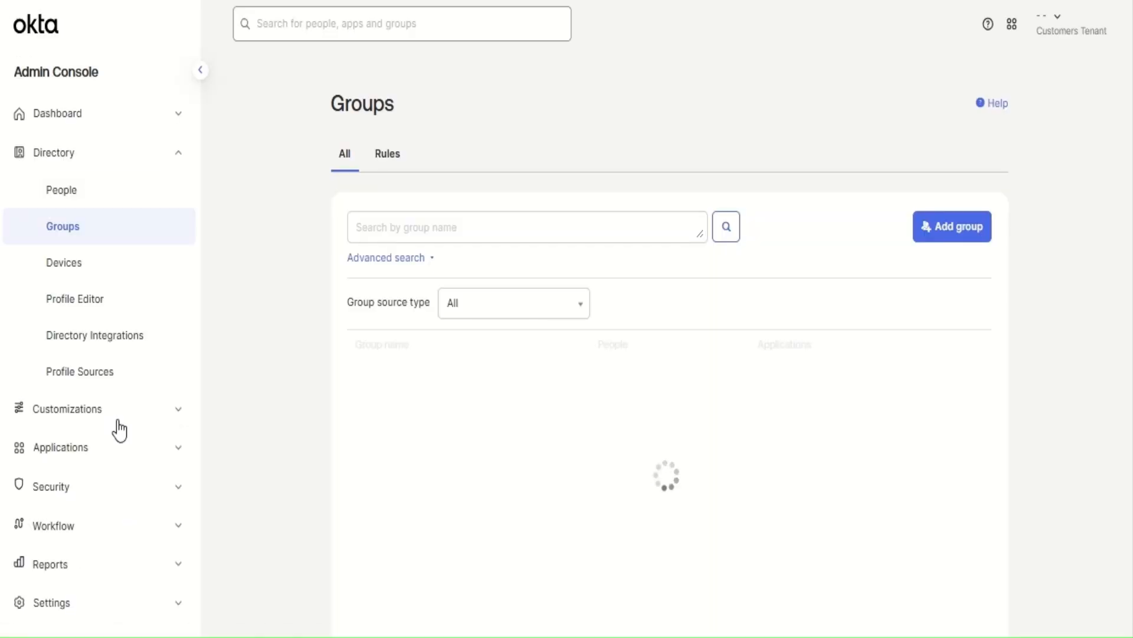
pyautogui.click(432, 377)
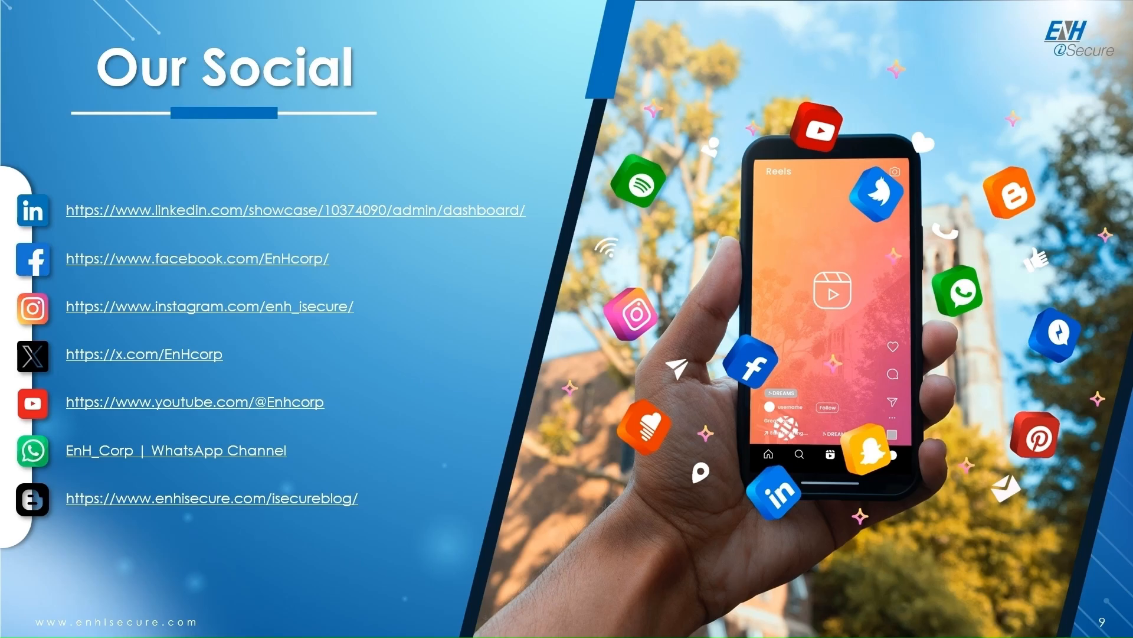
pyautogui.press('Right')
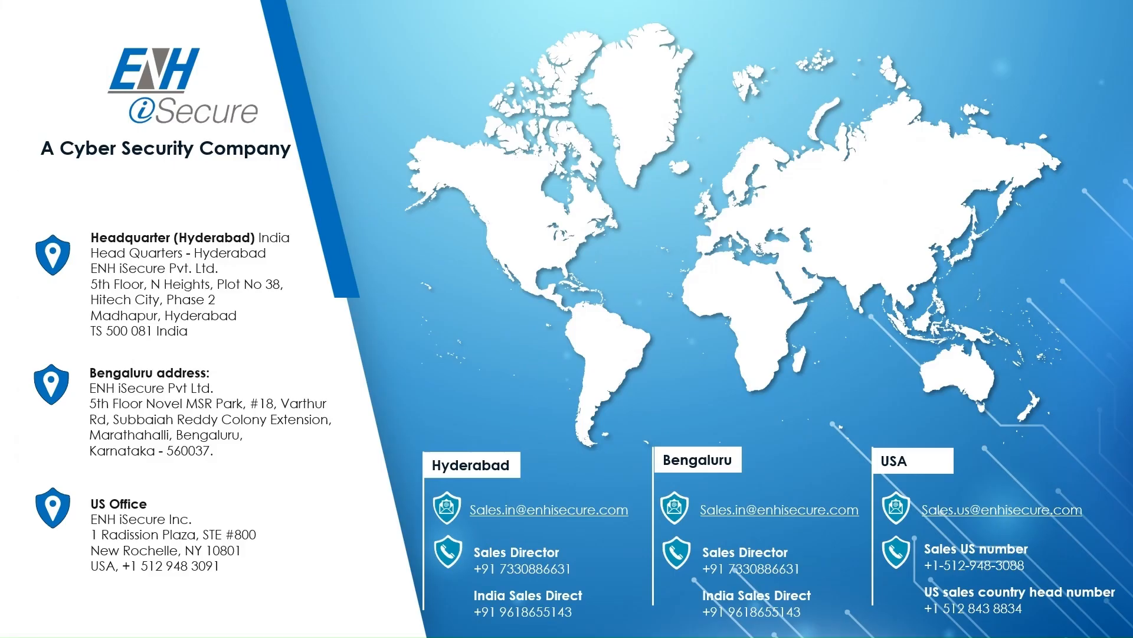